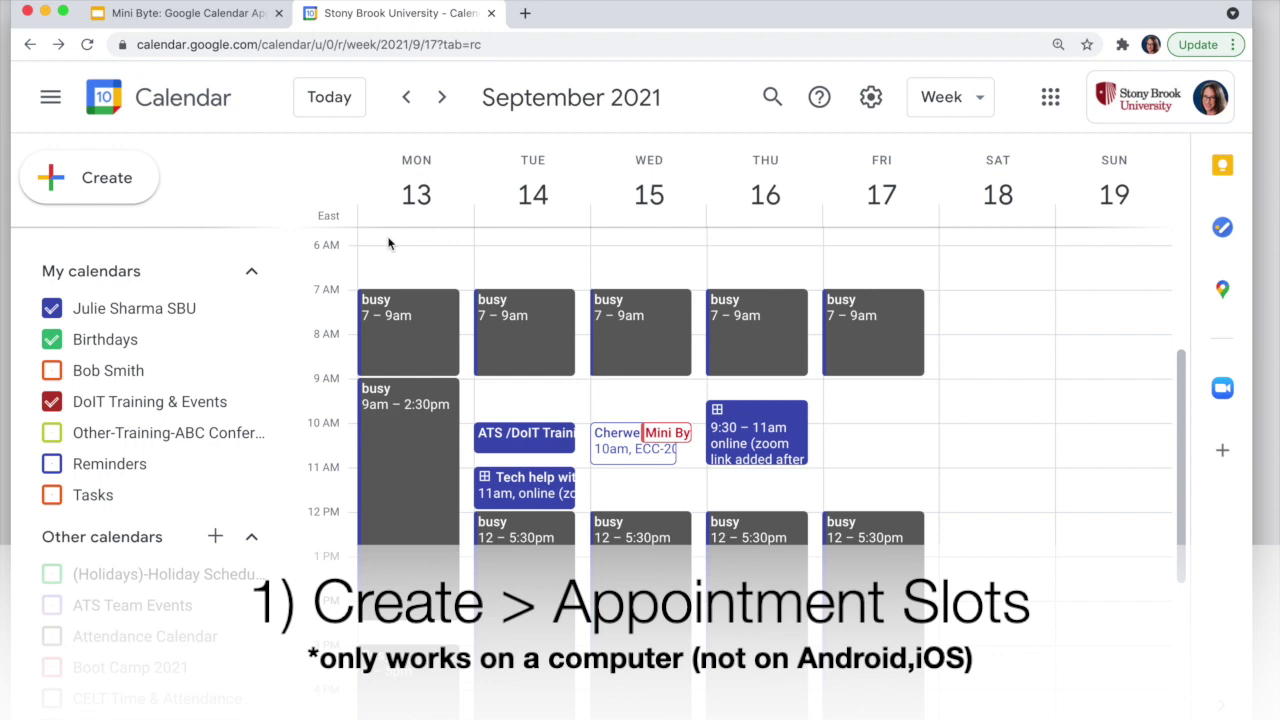
- Create a new appointment-slots entry on Sep 17 titled 'Appointment Slots'
{"action": "left_click", "coordinate": [141, 180]}
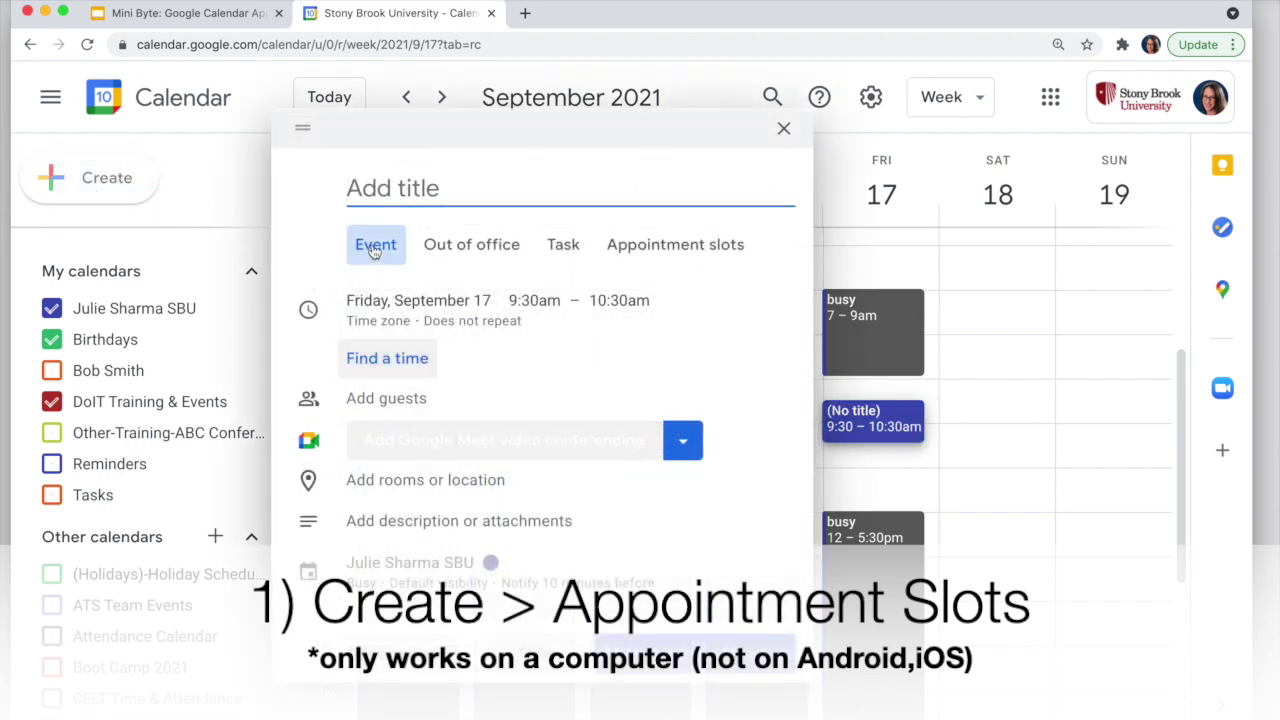
{"action": "left_click", "coordinate": [675, 246]}
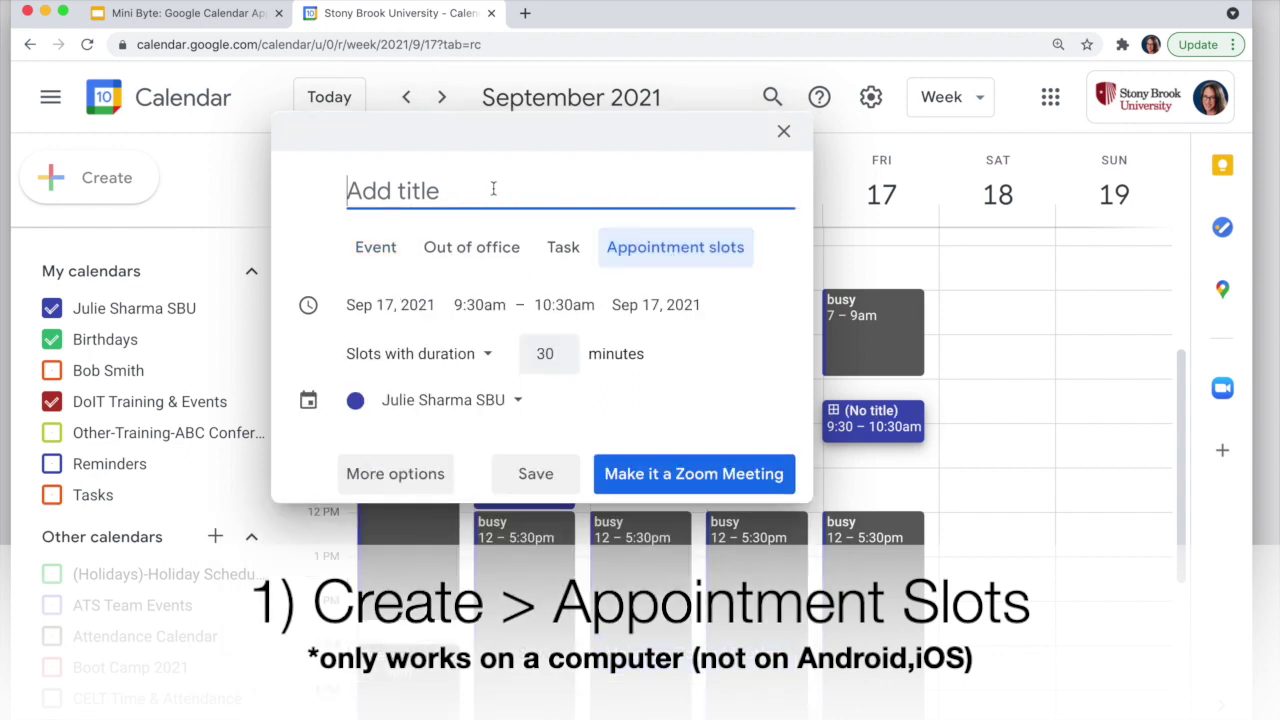
{"action": "type", "text": "Apoin"}
{"action": "key", "text": "BackSpace"}
{"action": "key", "text": "BackSpace"}
{"action": "key", "text": "BackSpace"}
{"action": "type", "text": "poitm"}
{"action": "key", "text": "BackSpace"}
{"action": "key", "text": "BackSpace"}
{"action": "type", "text": "ntment L"}
{"action": "key", "text": "BackSpace"}
{"action": "type", "text": "Slots"}
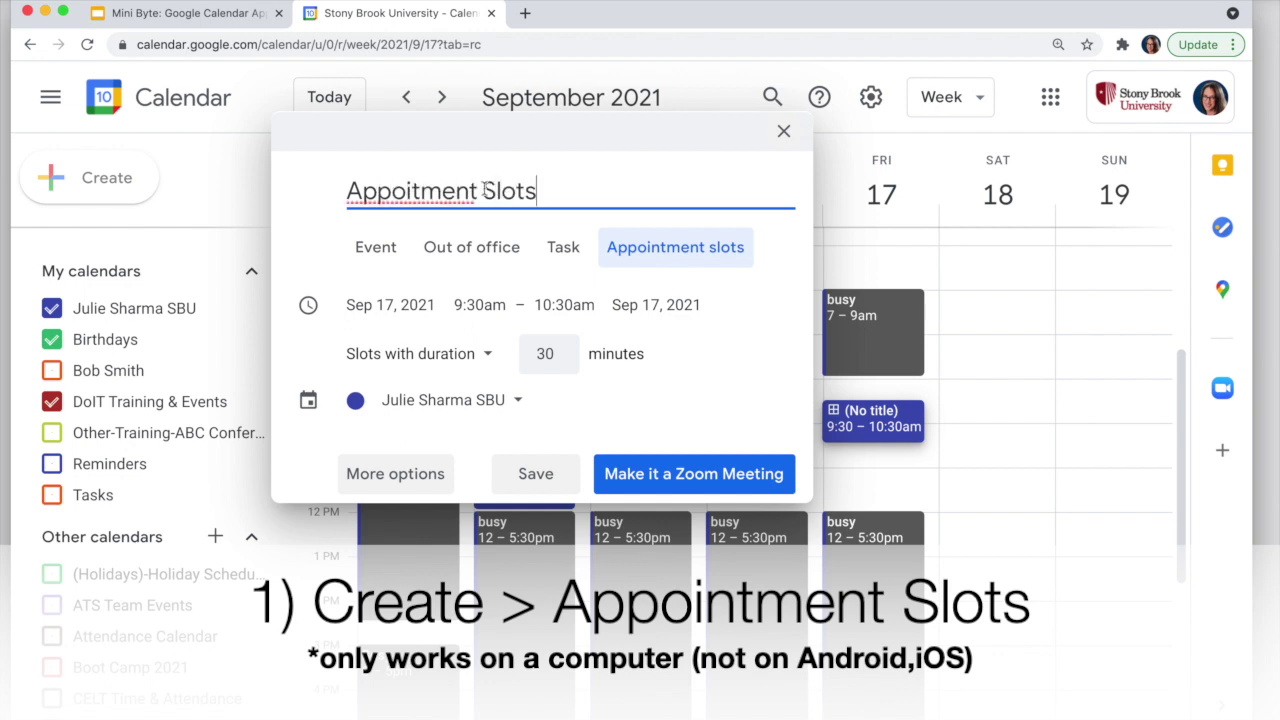
{"action": "left_click", "coordinate": [410, 190]}
{"action": "type", "text": "n"}
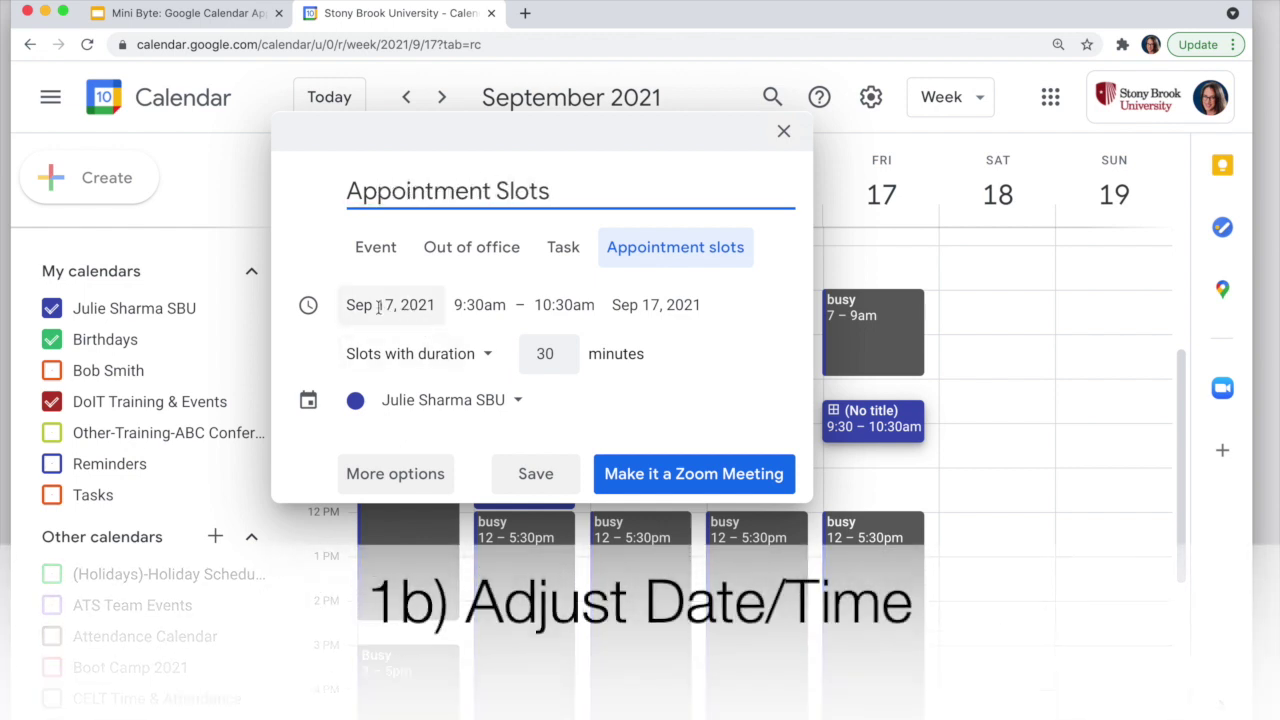
- Extend the Sep 17 slots to end at 11:30am, keeping 30-minute slot duration
{"action": "left_click", "coordinate": [560, 306]}
{"action": "left_click", "coordinate": [570, 533]}
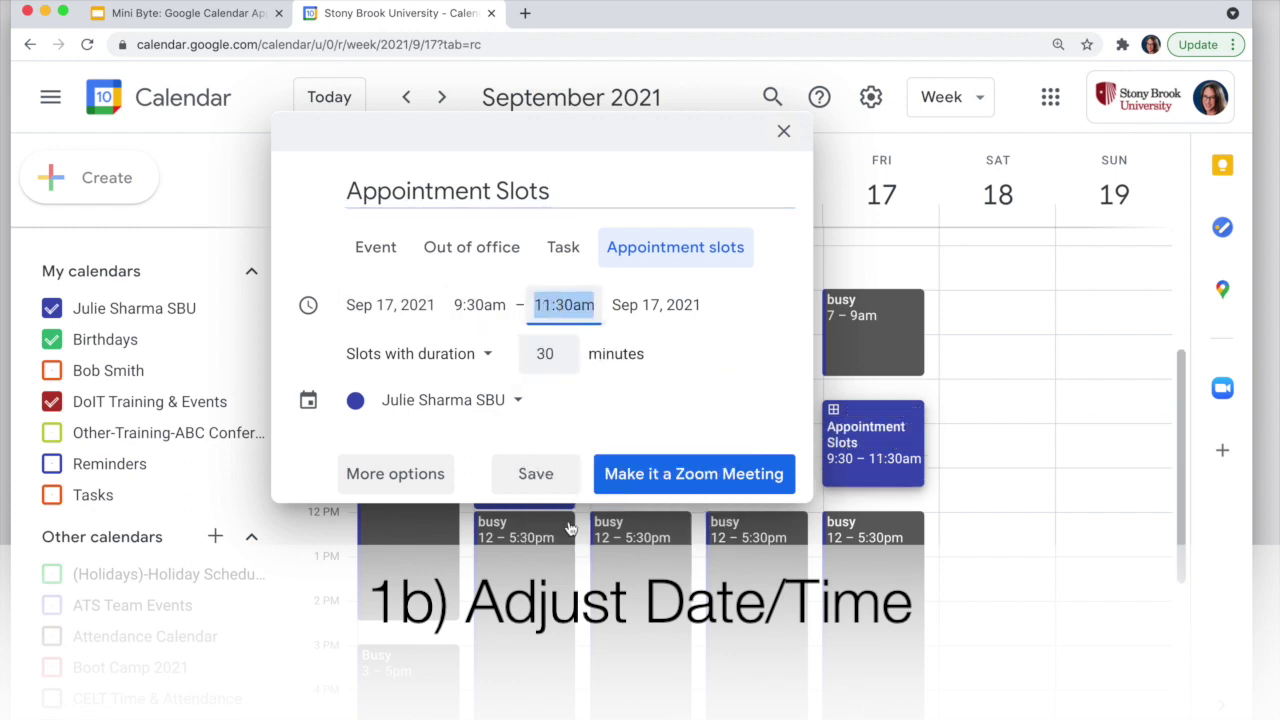
{"action": "left_click", "coordinate": [381, 350]}
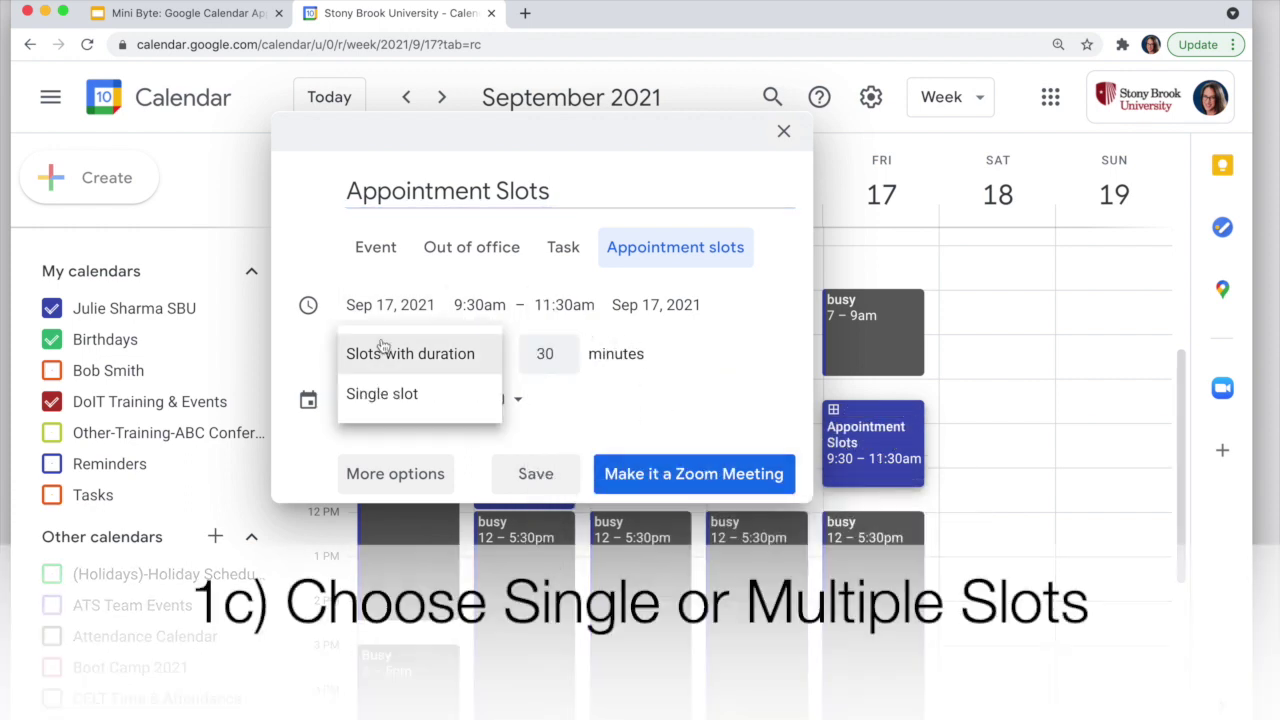
{"action": "left_click", "coordinate": [391, 397]}
{"action": "left_click", "coordinate": [400, 354]}
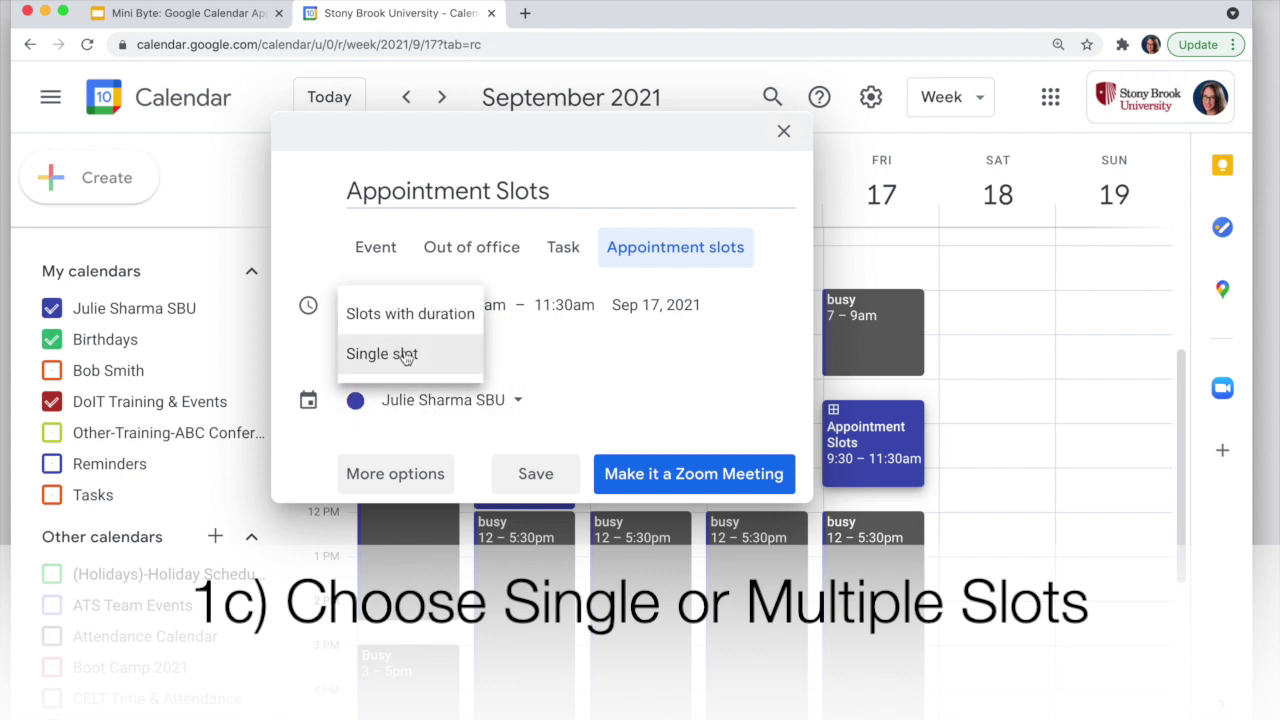
{"action": "left_click", "coordinate": [415, 314]}
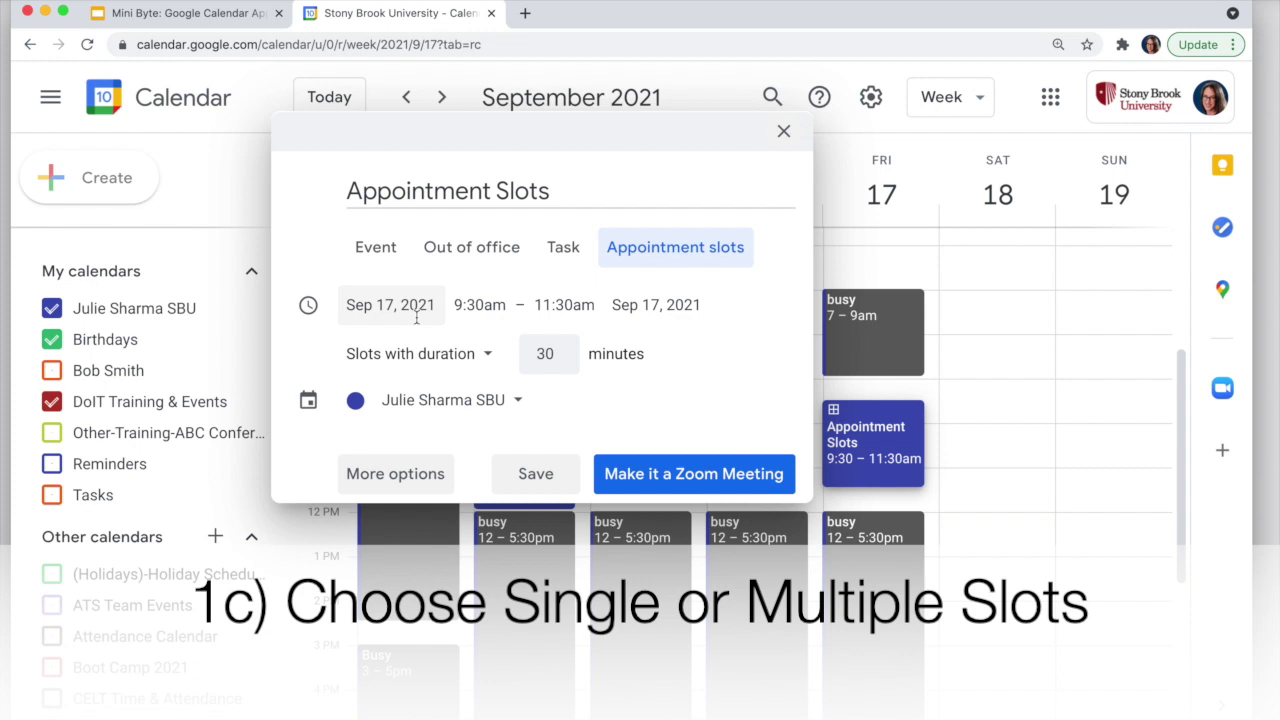
{"action": "left_click", "coordinate": [562, 359]}
{"action": "left_click", "coordinate": [563, 352]}
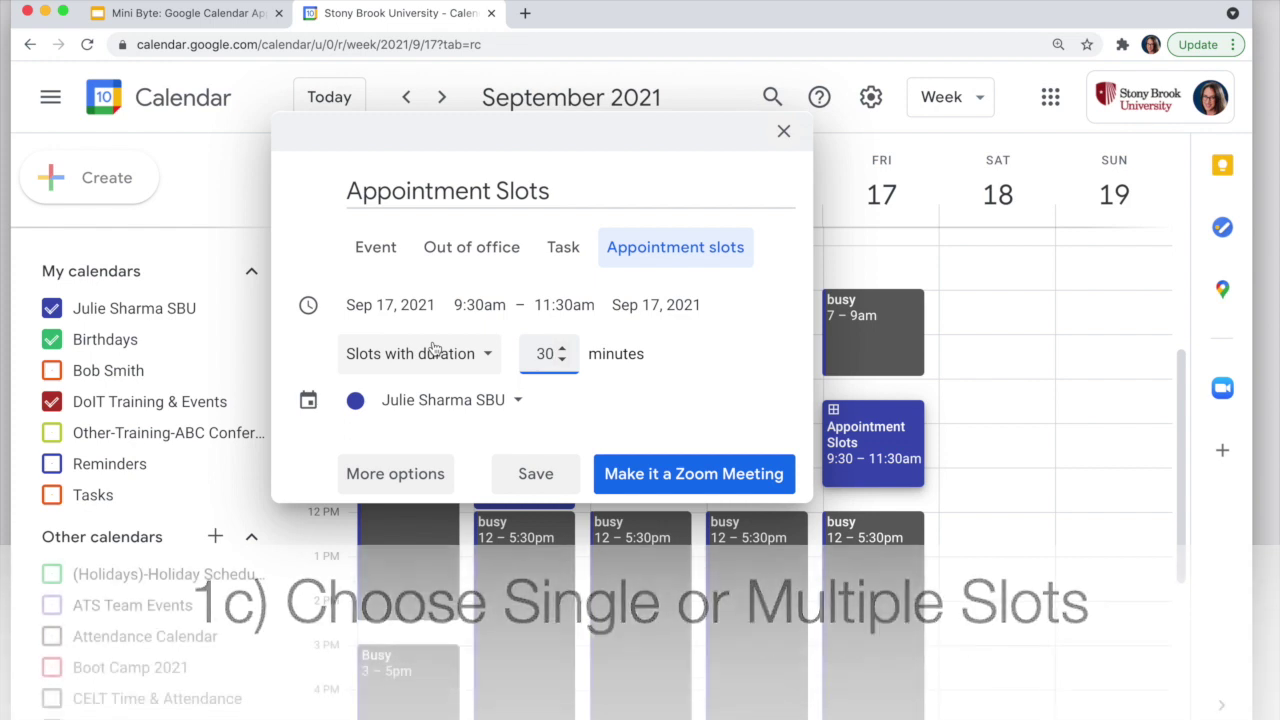
{"action": "left_click", "coordinate": [518, 401]}
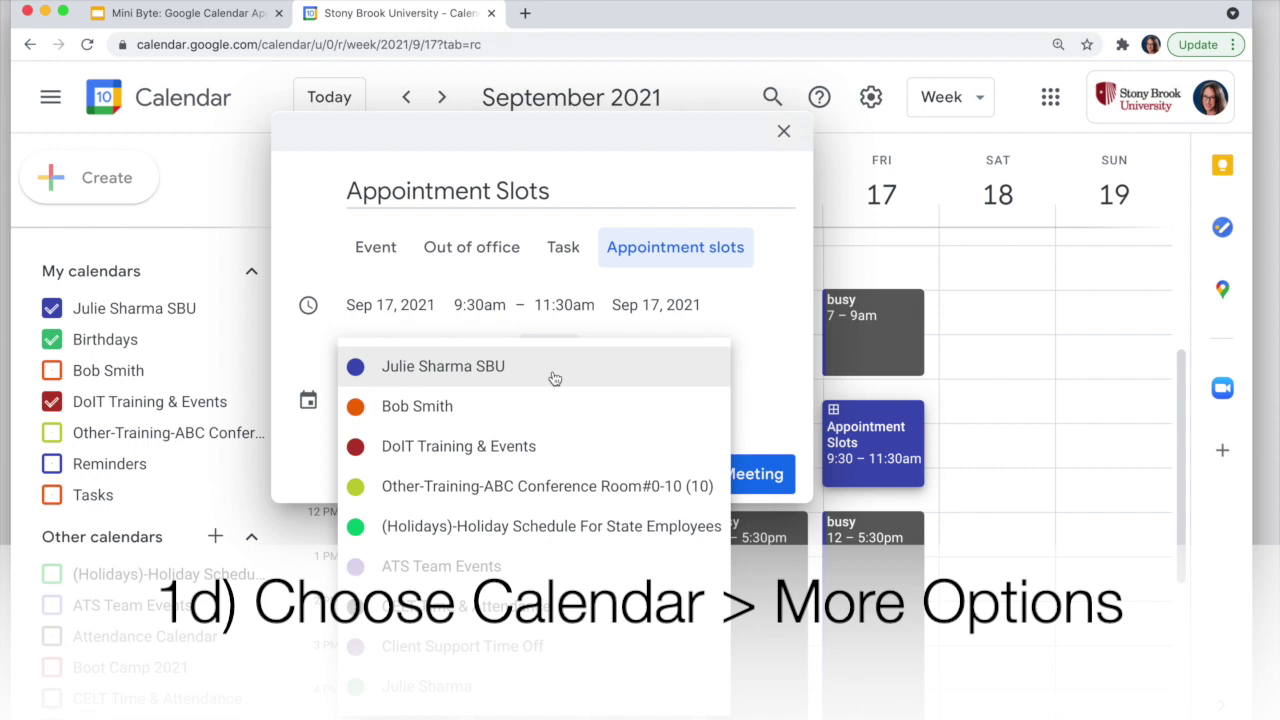
{"action": "left_click", "coordinate": [770, 378]}
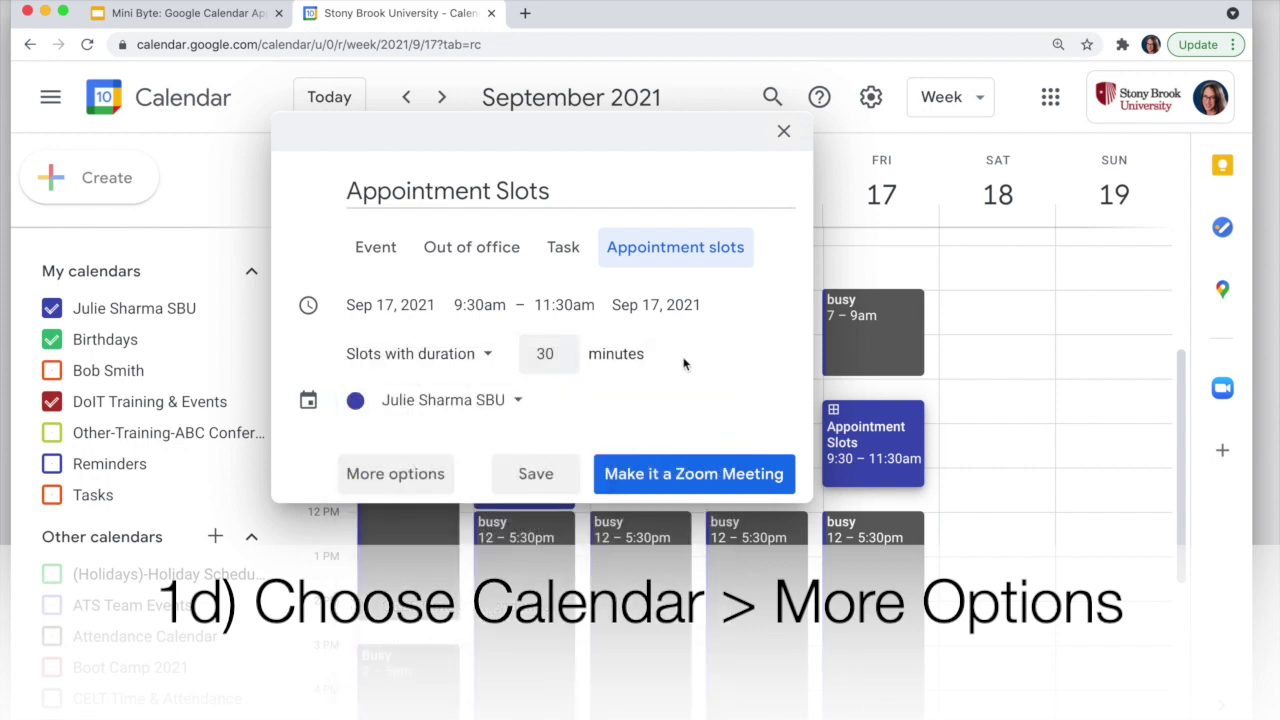
{"action": "left_click", "coordinate": [386, 478]}
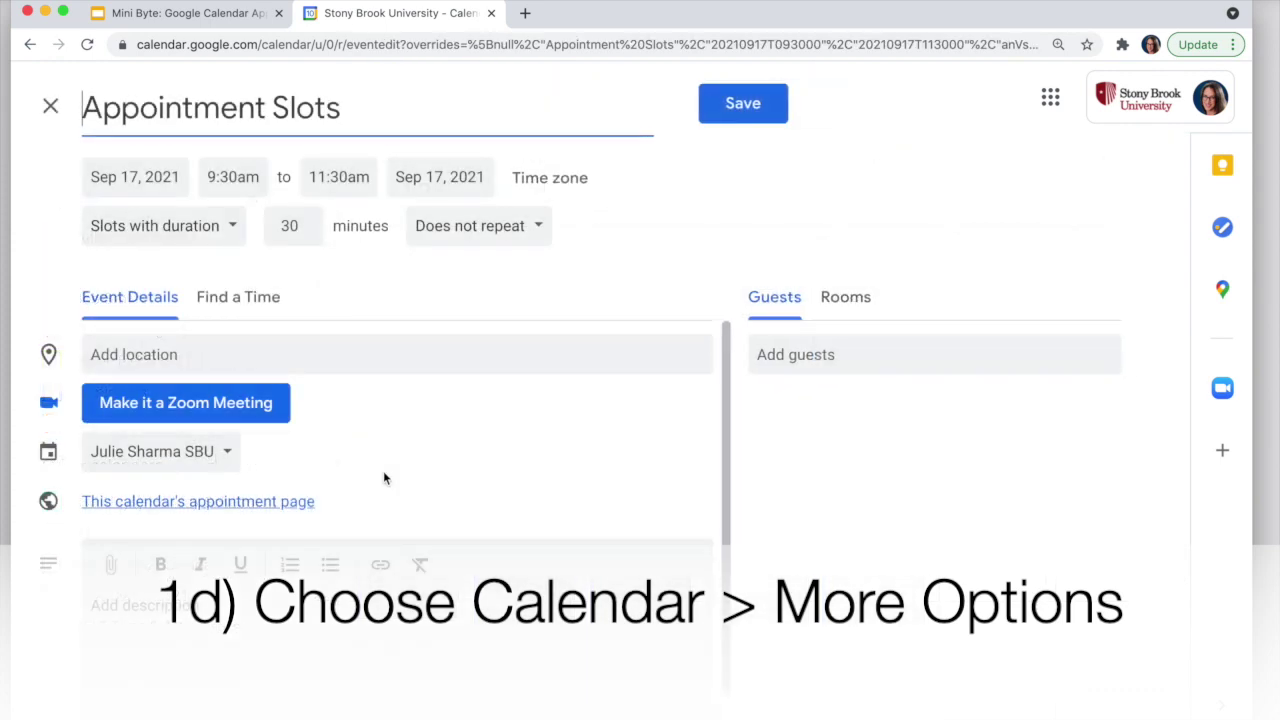
- Set the location to 'online (zoom link will be added later)' and add 'Topic' to the description
{"action": "left_click", "coordinate": [307, 352]}
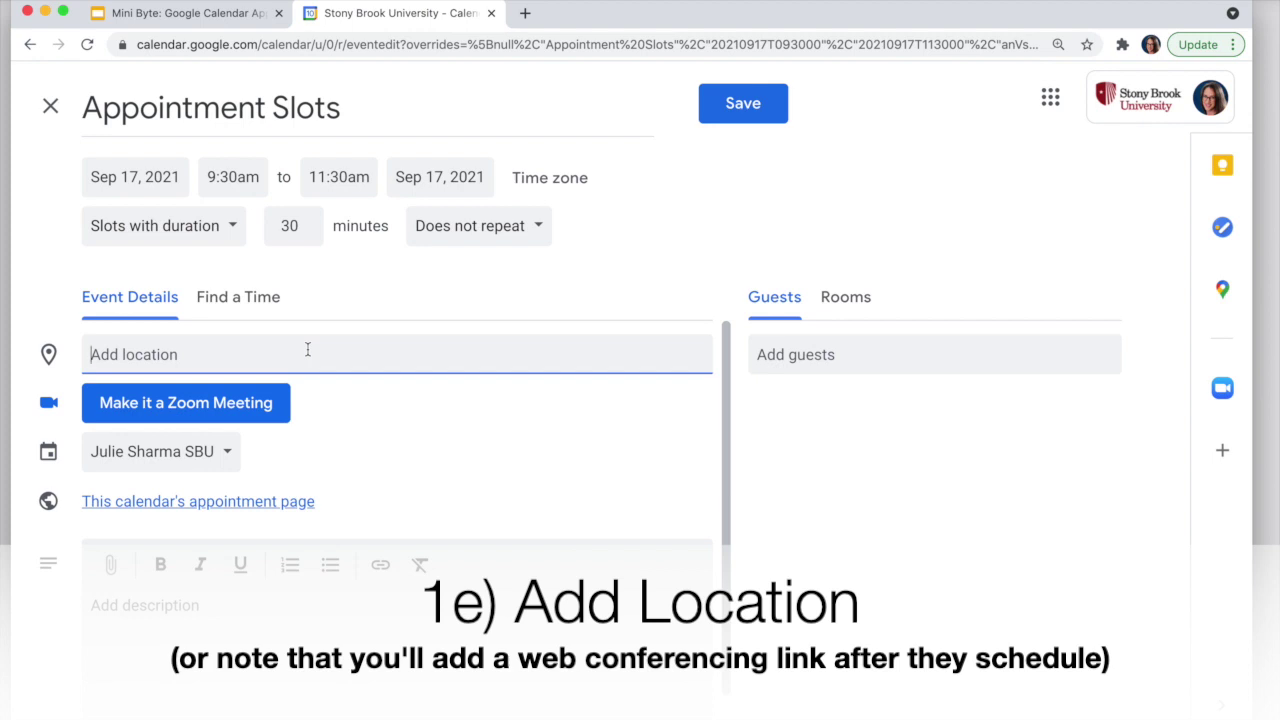
{"action": "type", "text": "online ("}
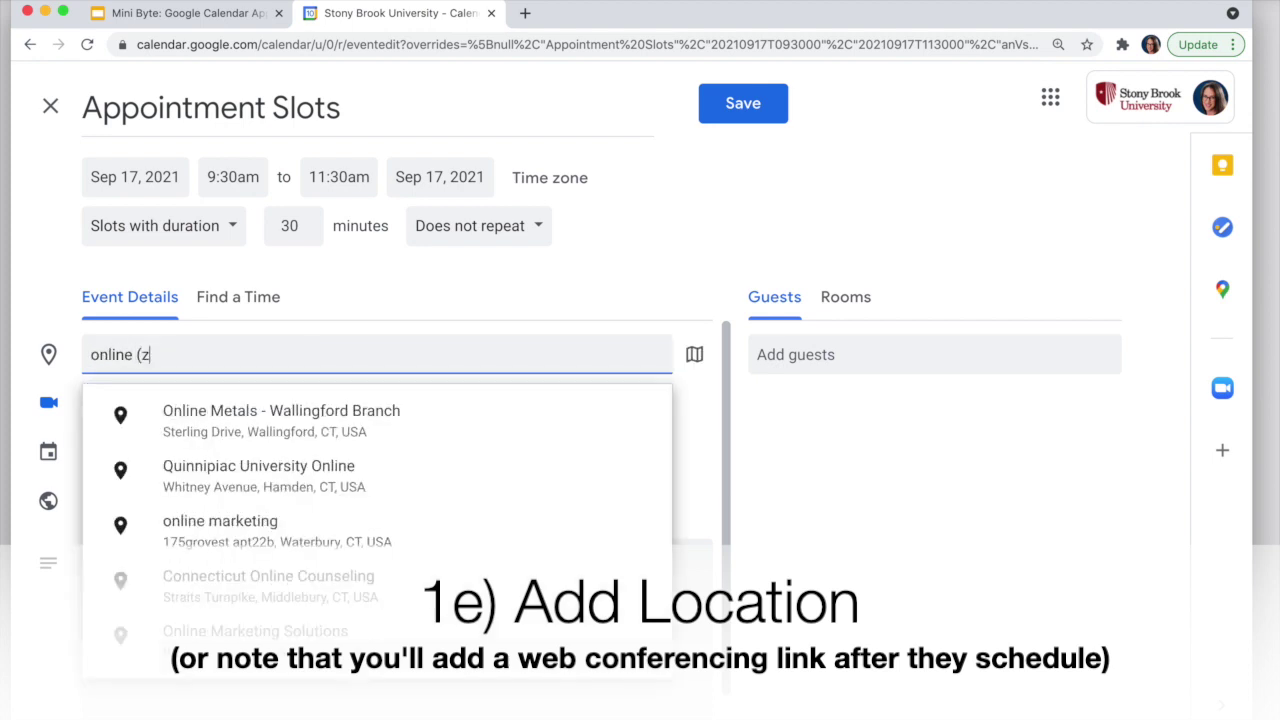
{"action": "type", "text": "zoom link w"}
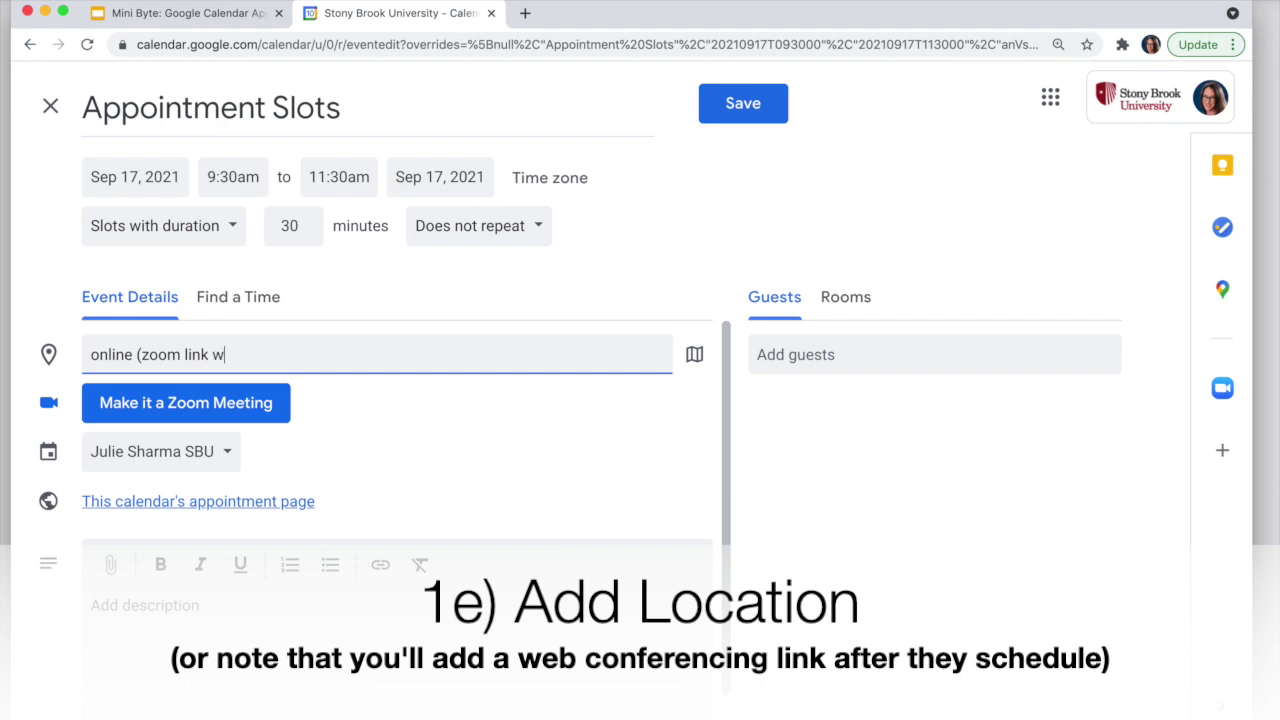
{"action": "type", "text": "ill be added "}
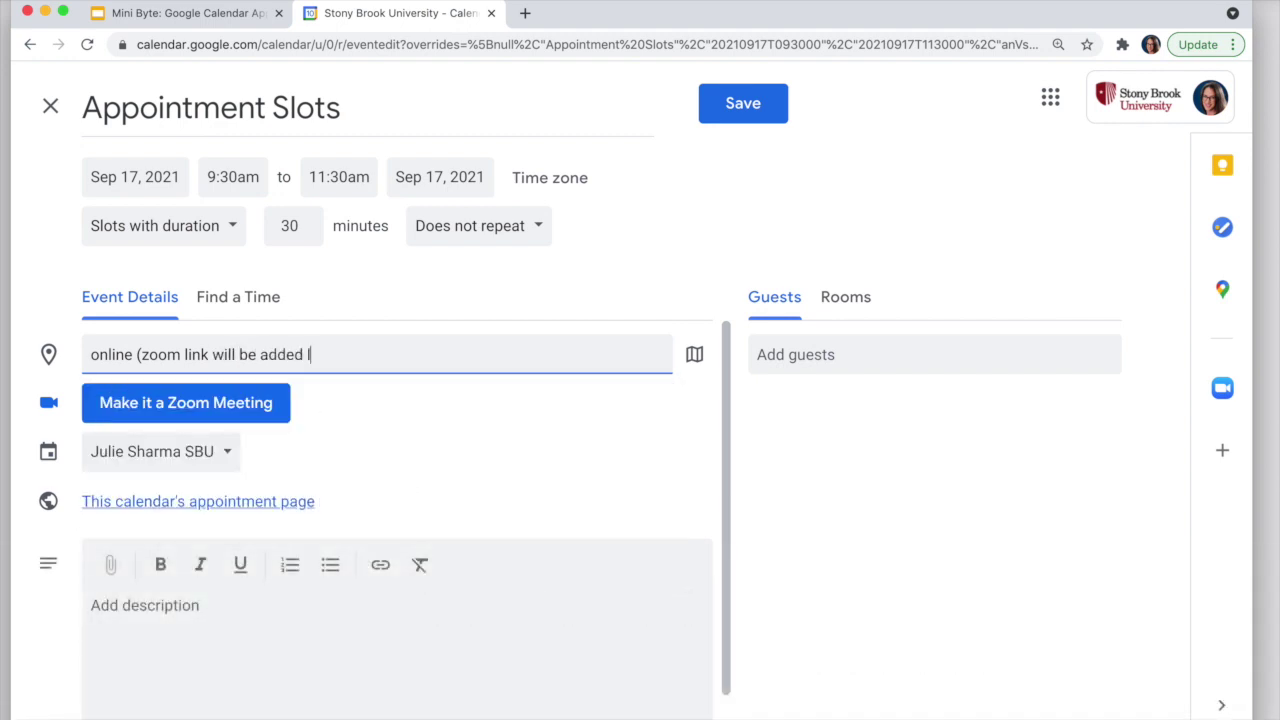
{"action": "type", "text": "later)"}
{"action": "left_click", "coordinate": [204, 621]}
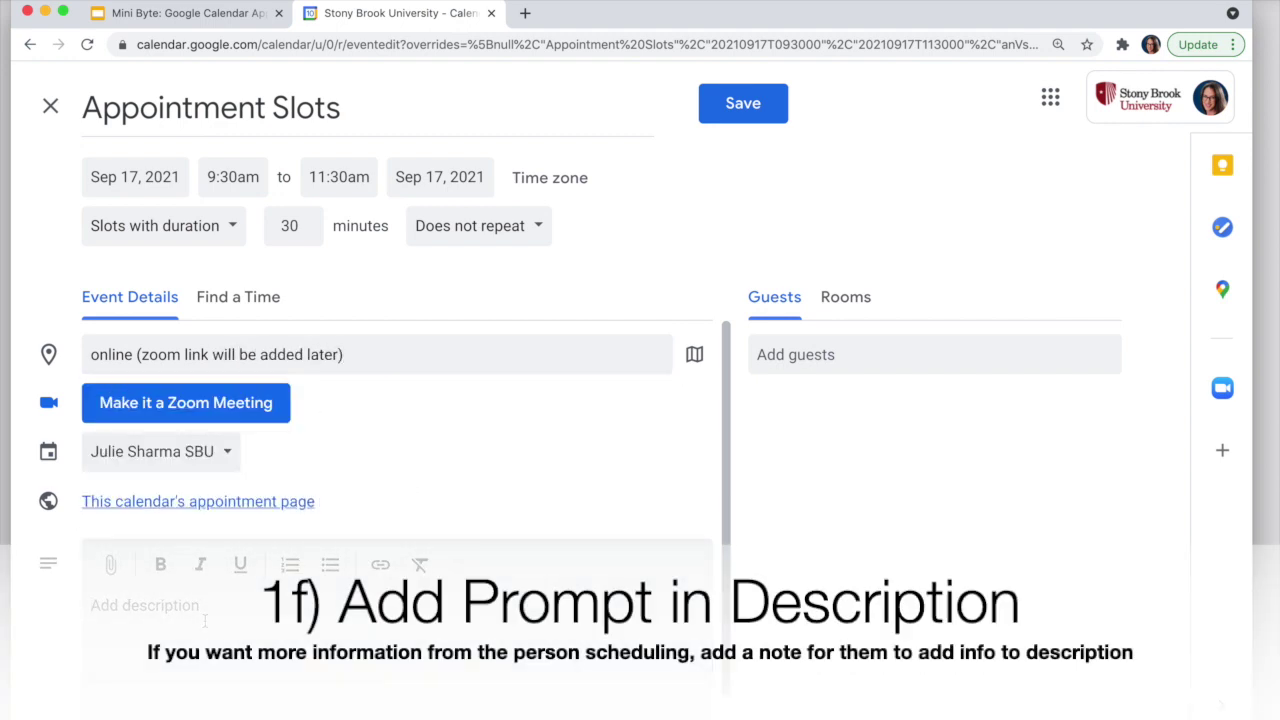
{"action": "type", "text": "Topic:"}
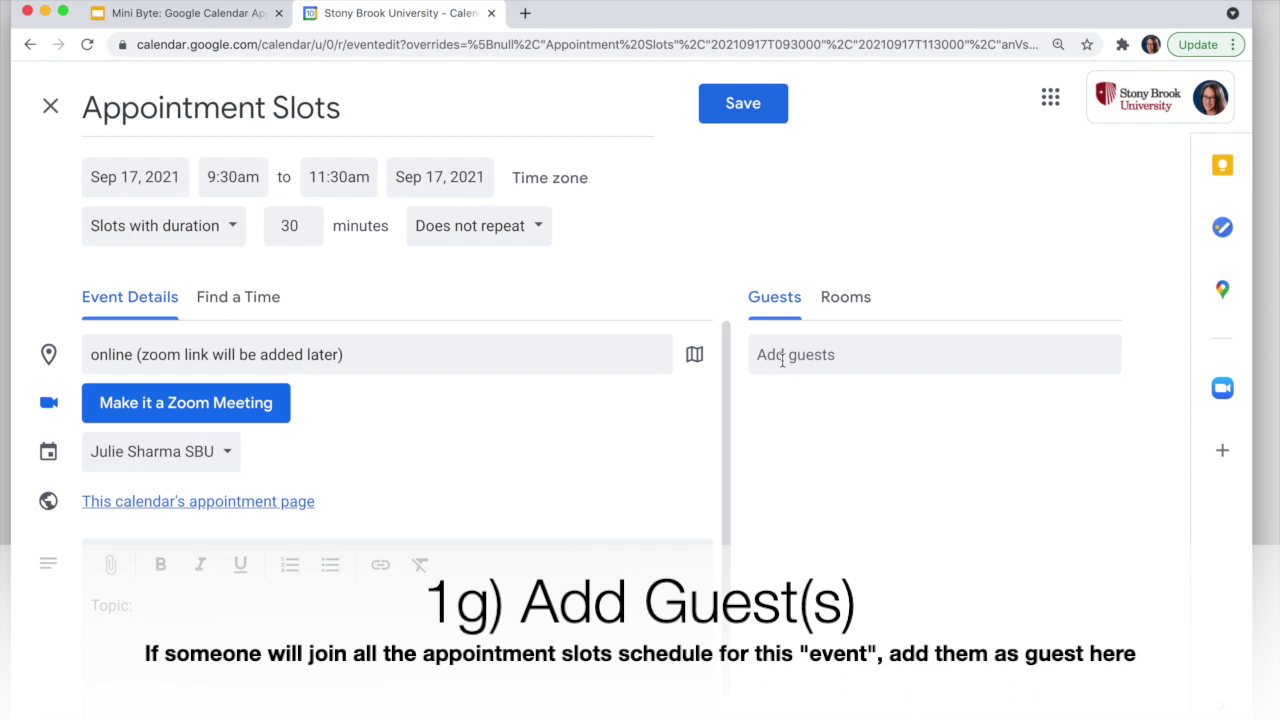
{"action": "left_click", "coordinate": [811, 362]}
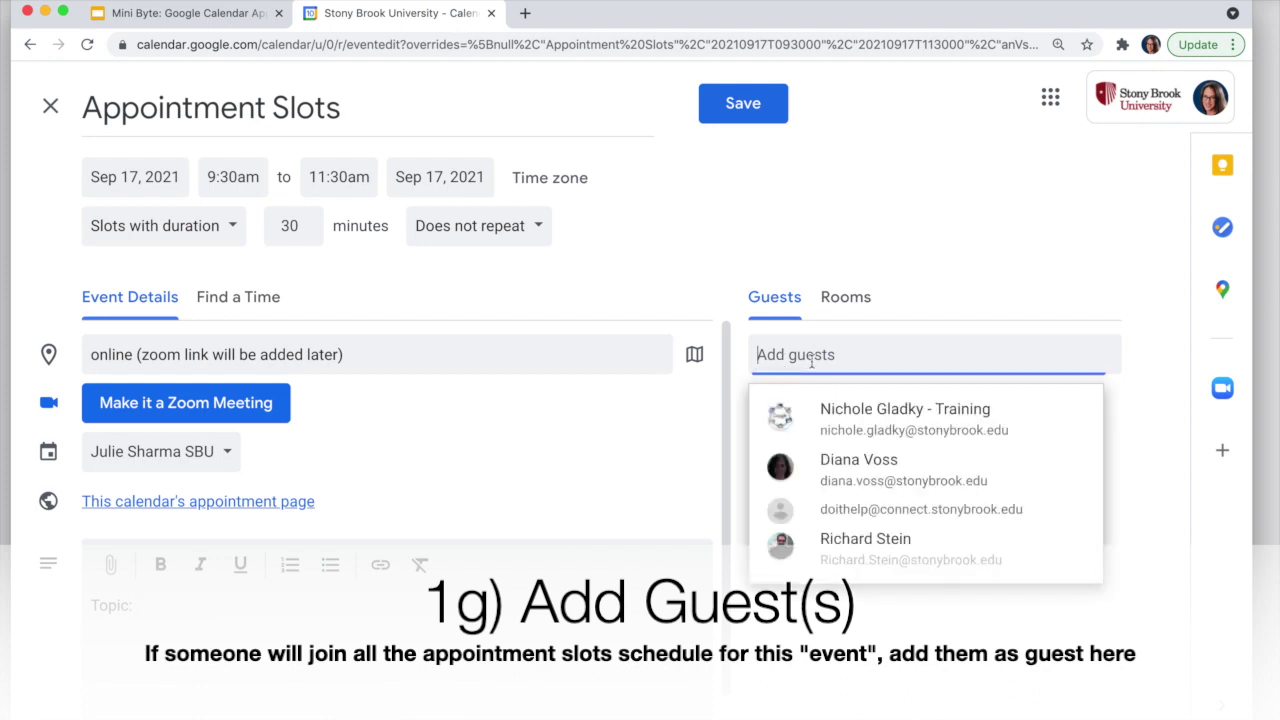
{"action": "type", "text": "nic"}
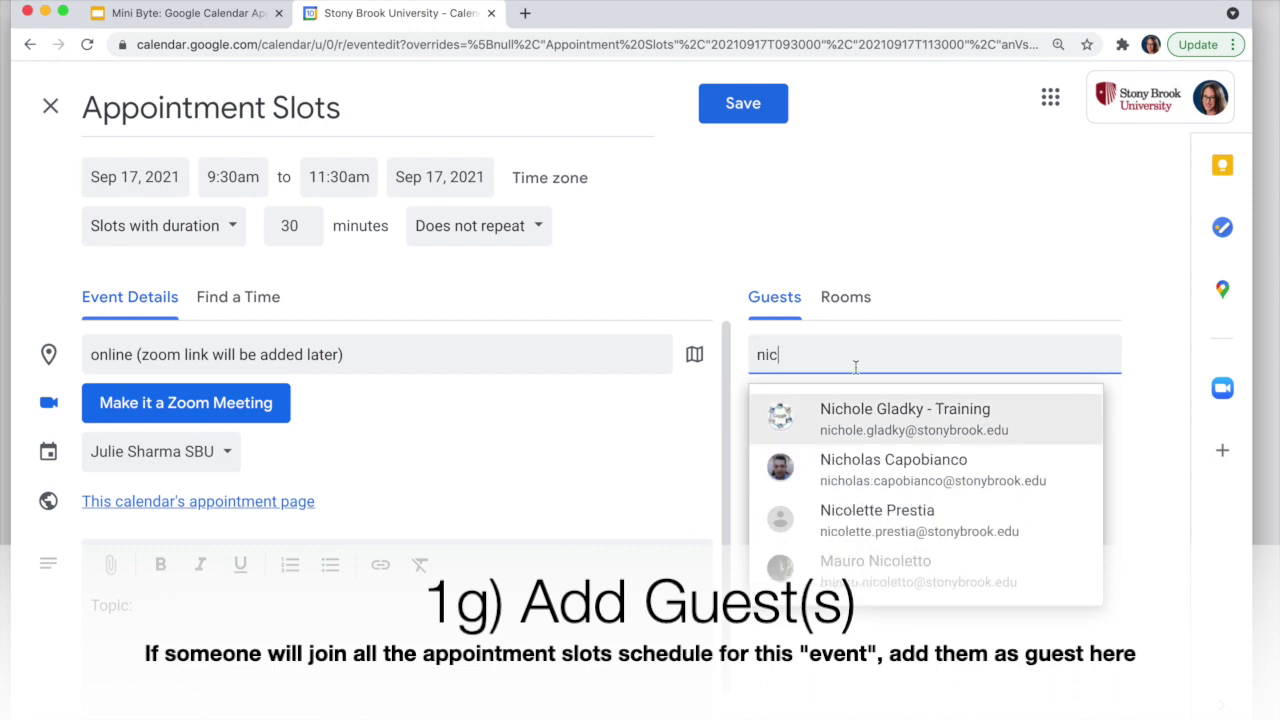
{"action": "left_click", "coordinate": [876, 413]}
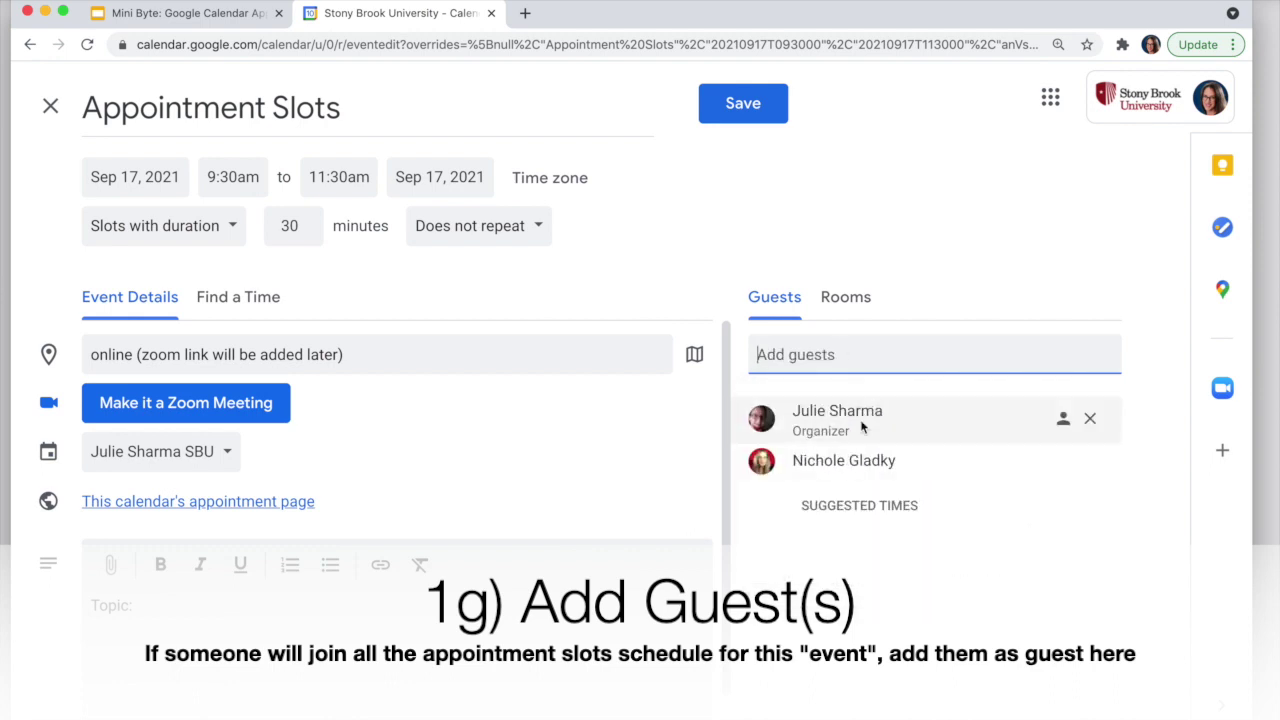
{"action": "left_click", "coordinate": [1089, 419]}
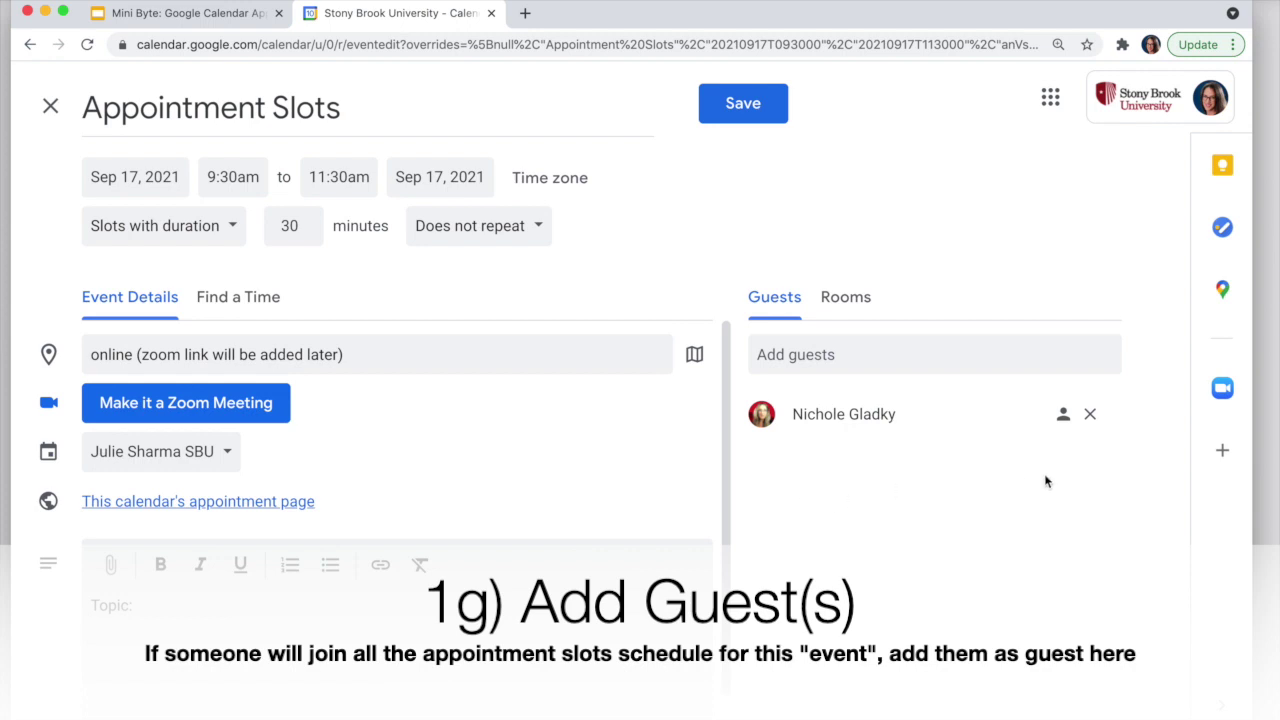
{"action": "left_click", "coordinate": [1093, 421]}
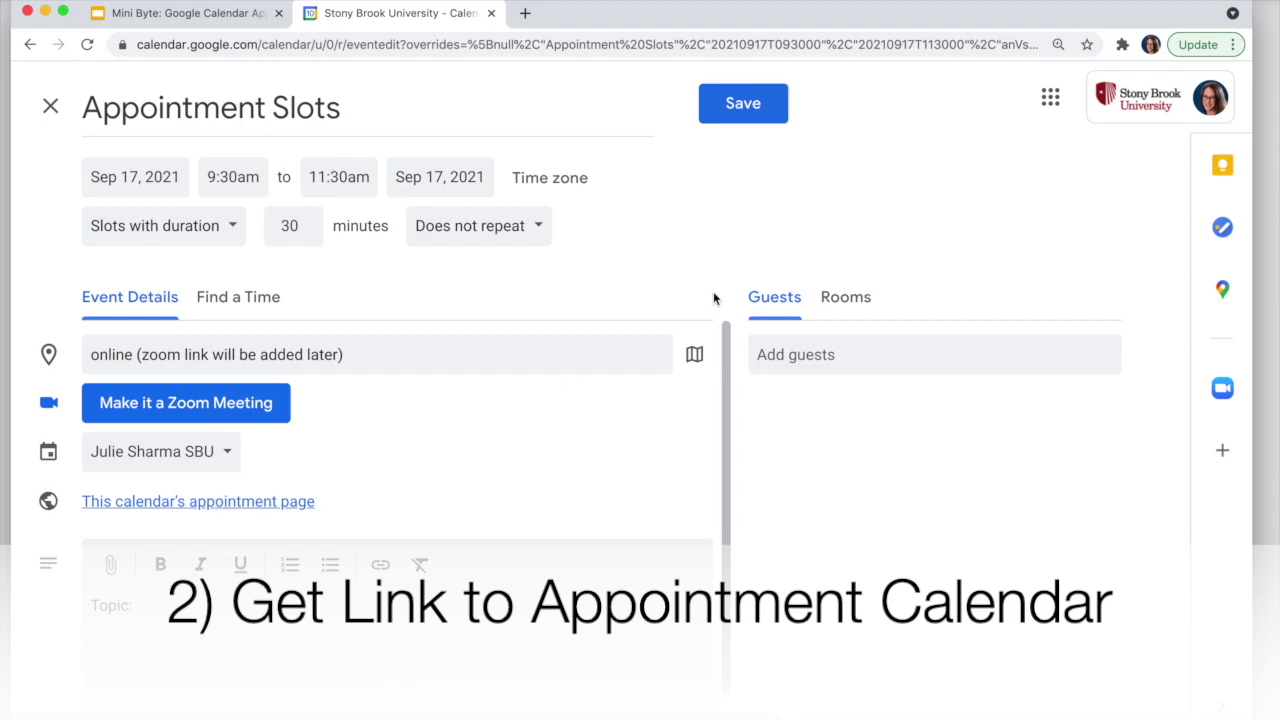
- Save the slots and open the details of Friday Sep 17's Appointment Slots block
{"action": "left_click", "coordinate": [741, 108]}
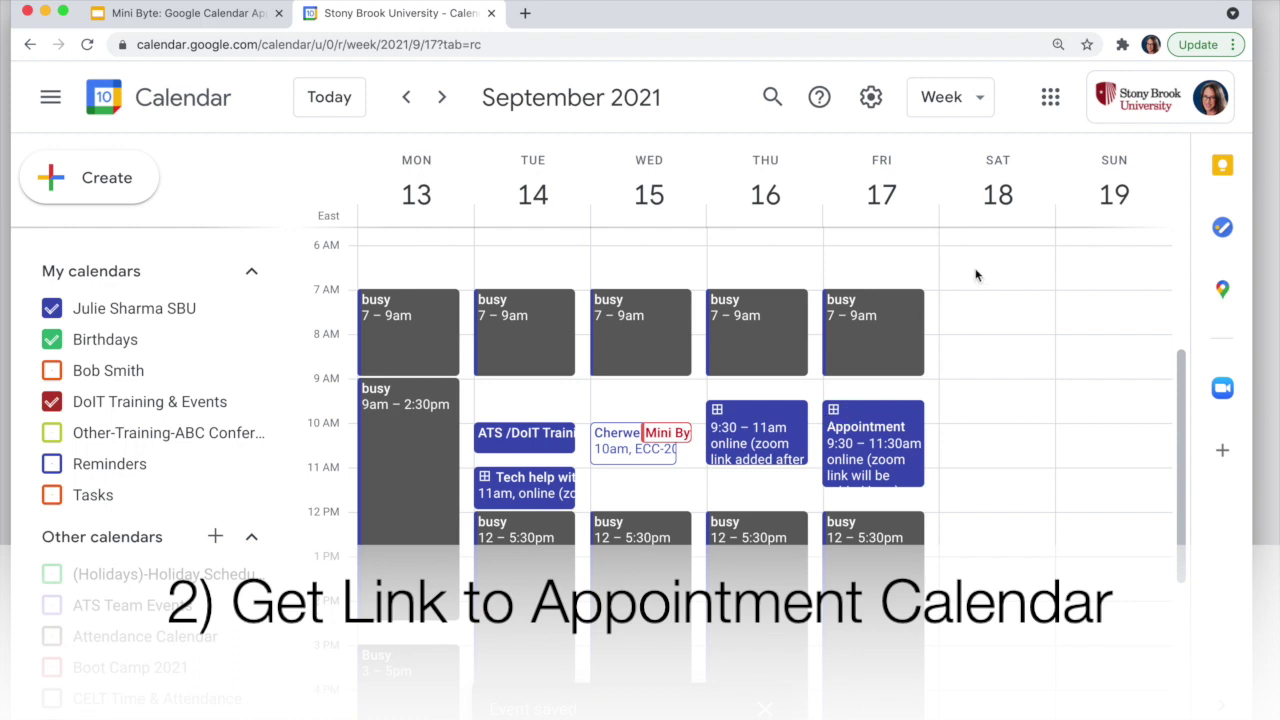
{"action": "left_click", "coordinate": [879, 415]}
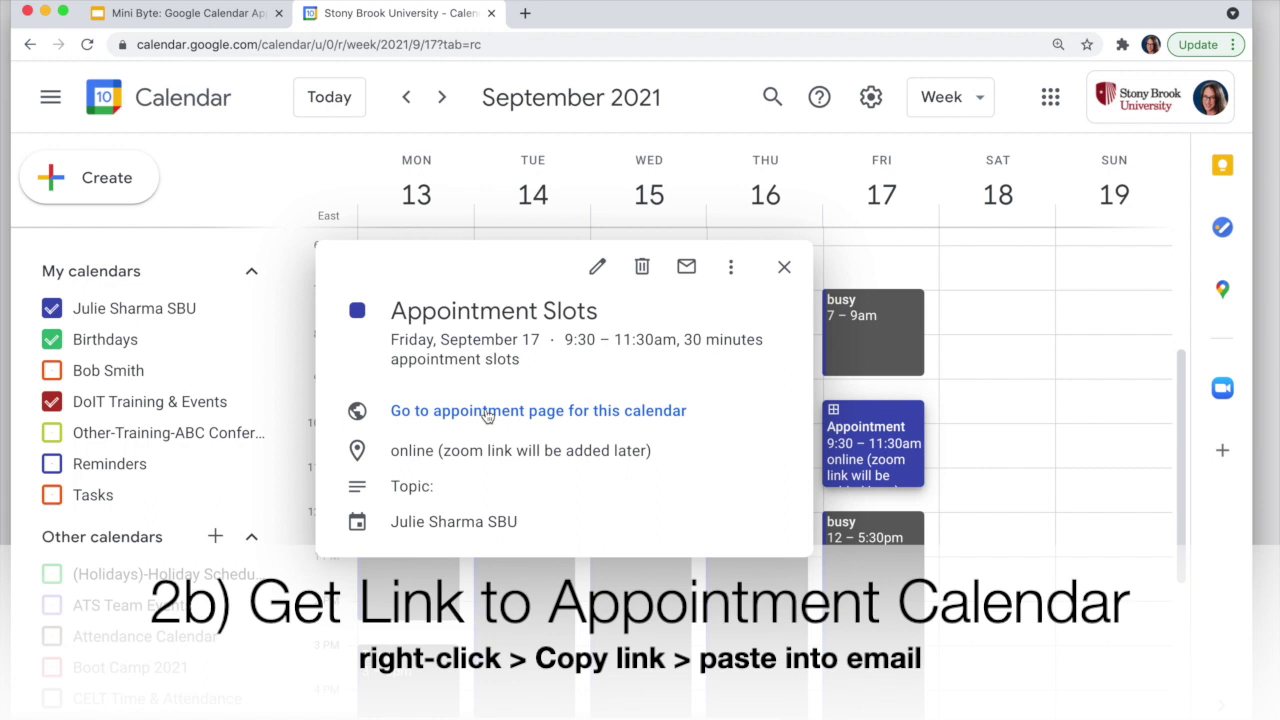
- Copy the appointment page link and write 'Use this link to schedule a time with me:' in a new email
{"action": "right_click", "coordinate": [487, 415]}
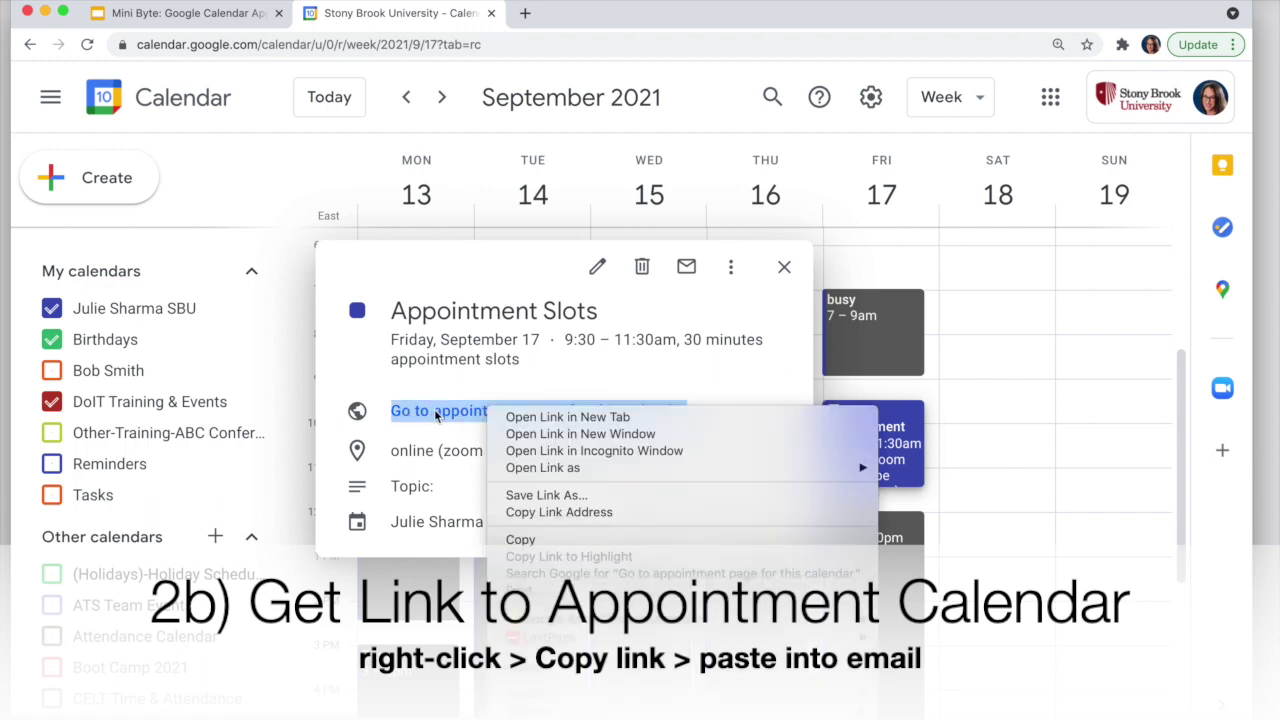
{"action": "left_click", "coordinate": [573, 512]}
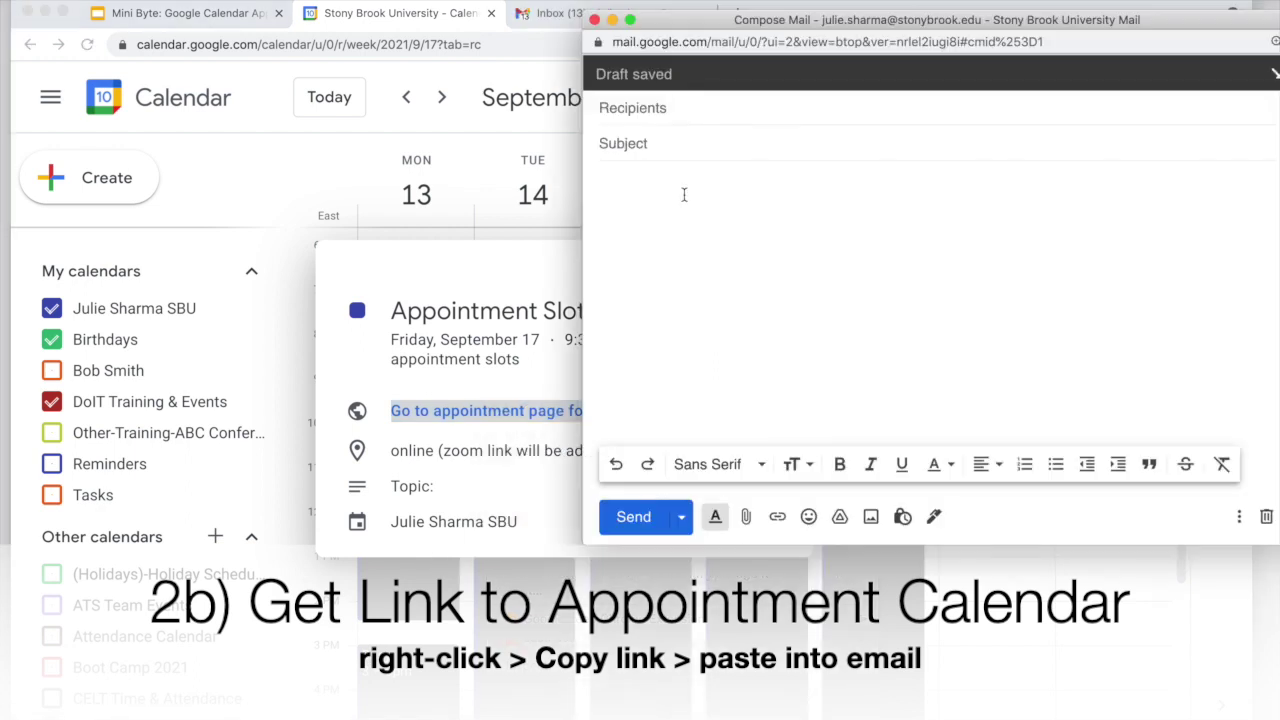
{"action": "right_click", "coordinate": [675, 200]}
{"action": "left_click", "coordinate": [643, 194]}
{"action": "type", "text": "Use this link to schedule a time with me:"}
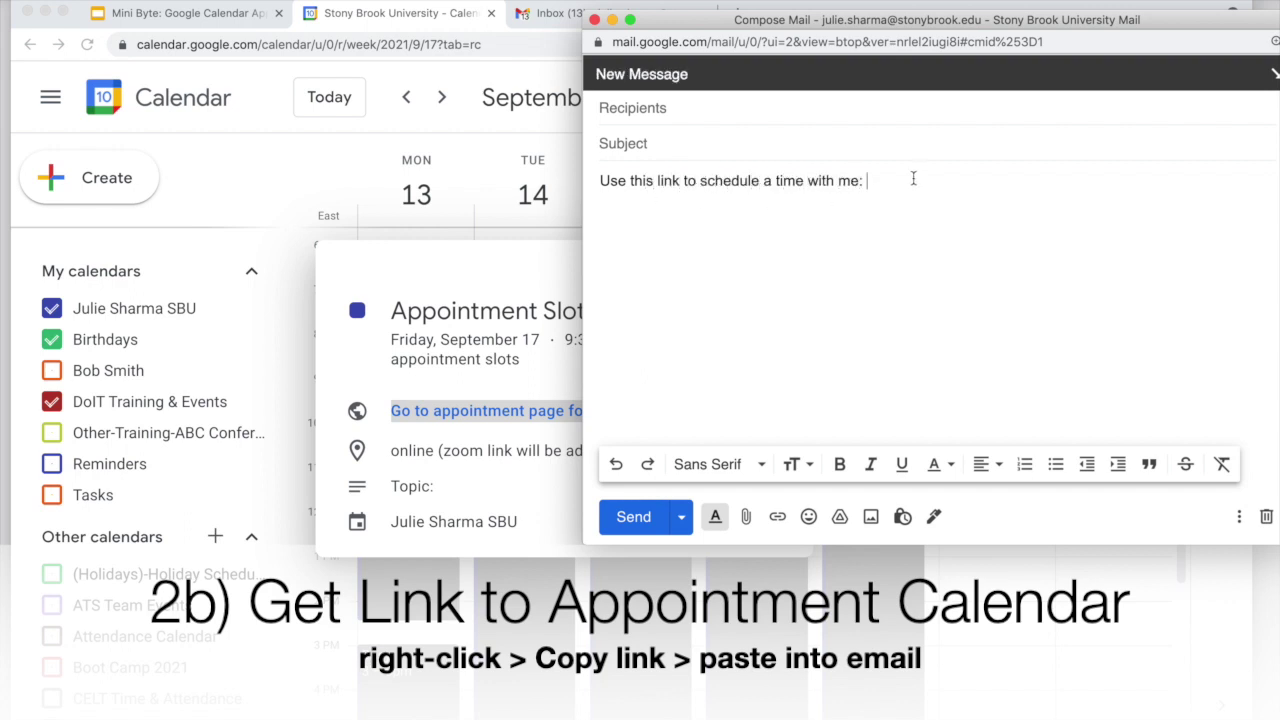
- Paste the appointment page link after the sentence in the email draft
{"action": "right_click", "coordinate": [913, 178]}
{"action": "left_click", "coordinate": [962, 288]}
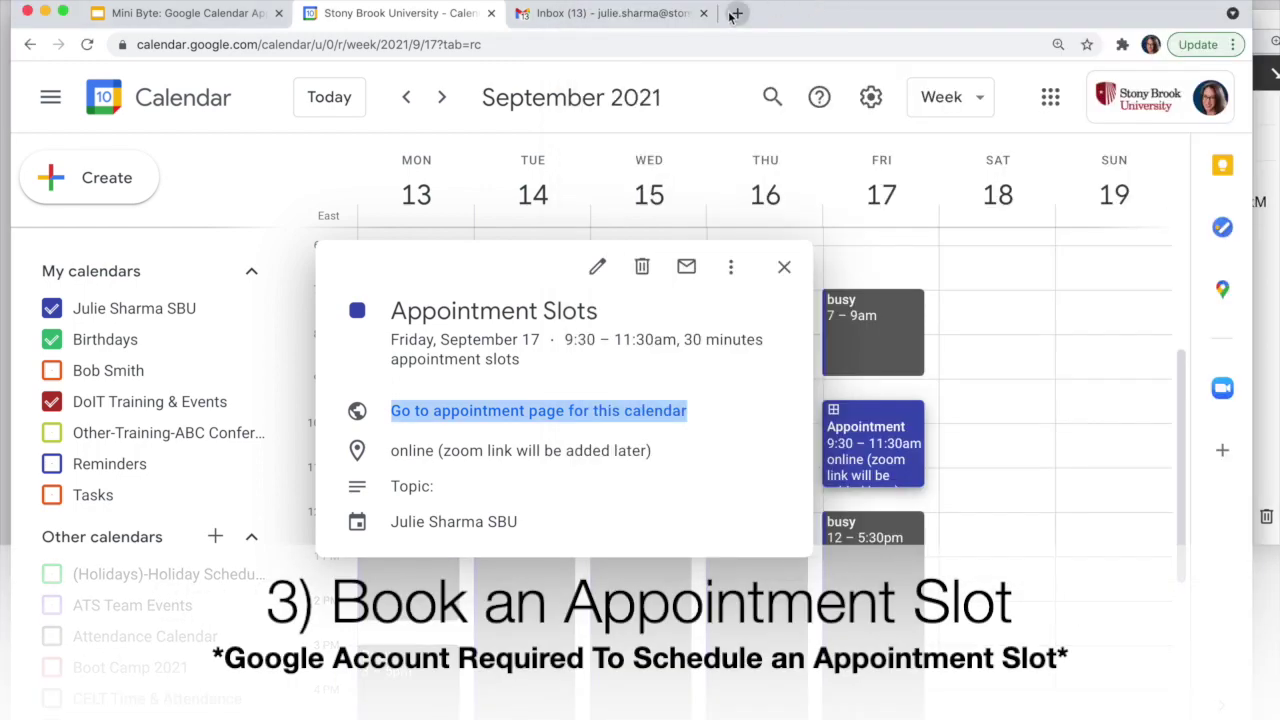
- Load the copied appointment page link in a new tab and show the Sep 6–12, 2021 week
{"action": "left_click", "coordinate": [735, 14]}
{"action": "key", "text": "ctrl+v"}
{"action": "key", "text": "Return"}
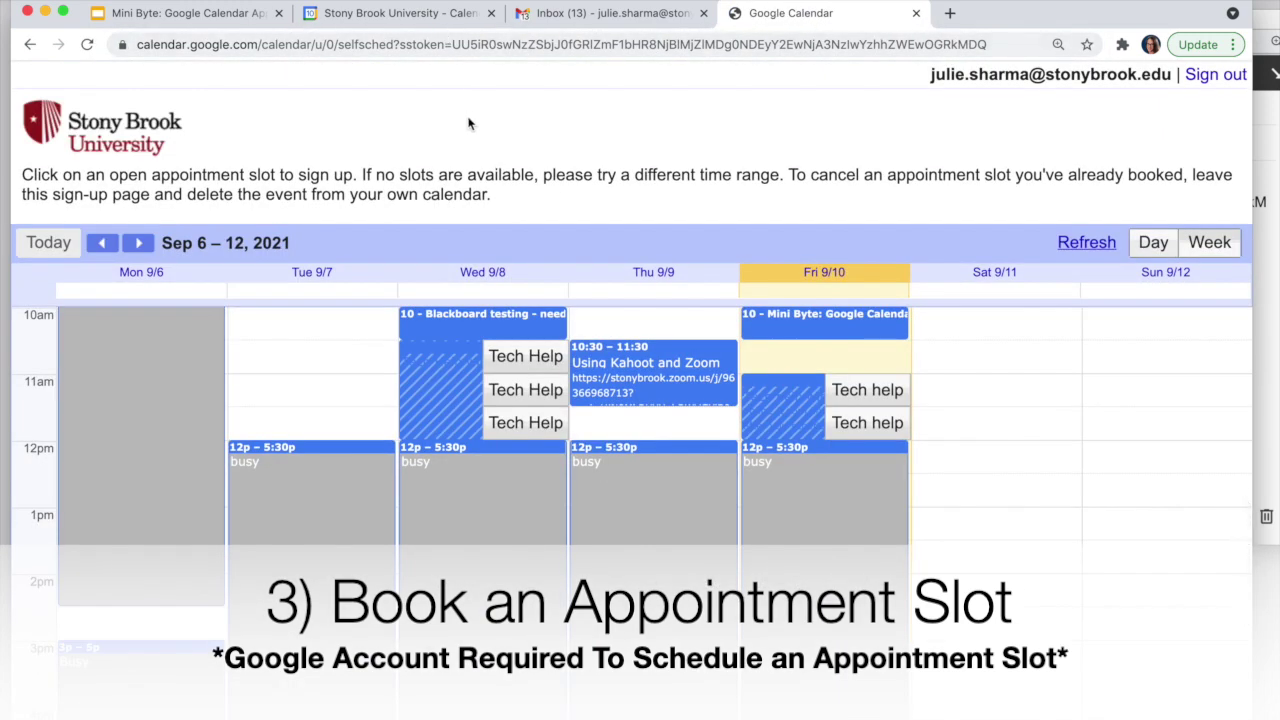
{"action": "scroll", "coordinate": [549, 443], "scroll_direction": "up", "scroll_amount": 2}
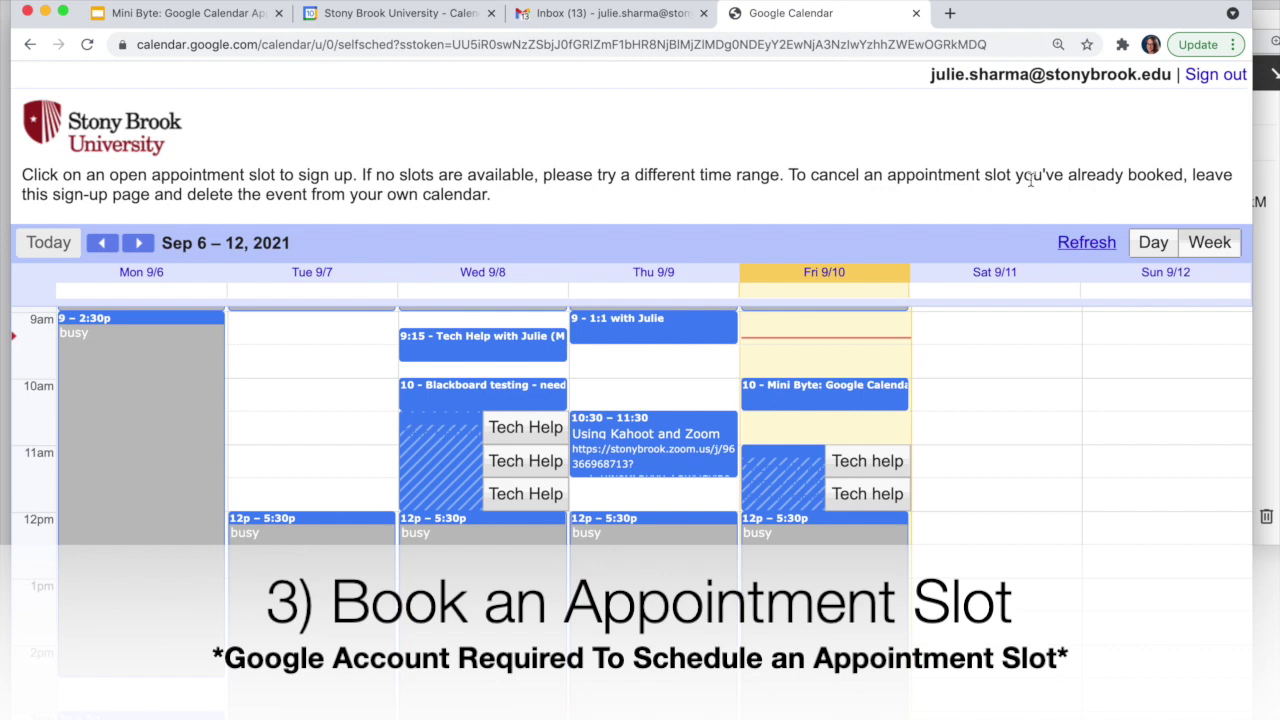
{"action": "left_click_drag", "start_coordinate": [1167, 76], "coordinate": [918, 77]}
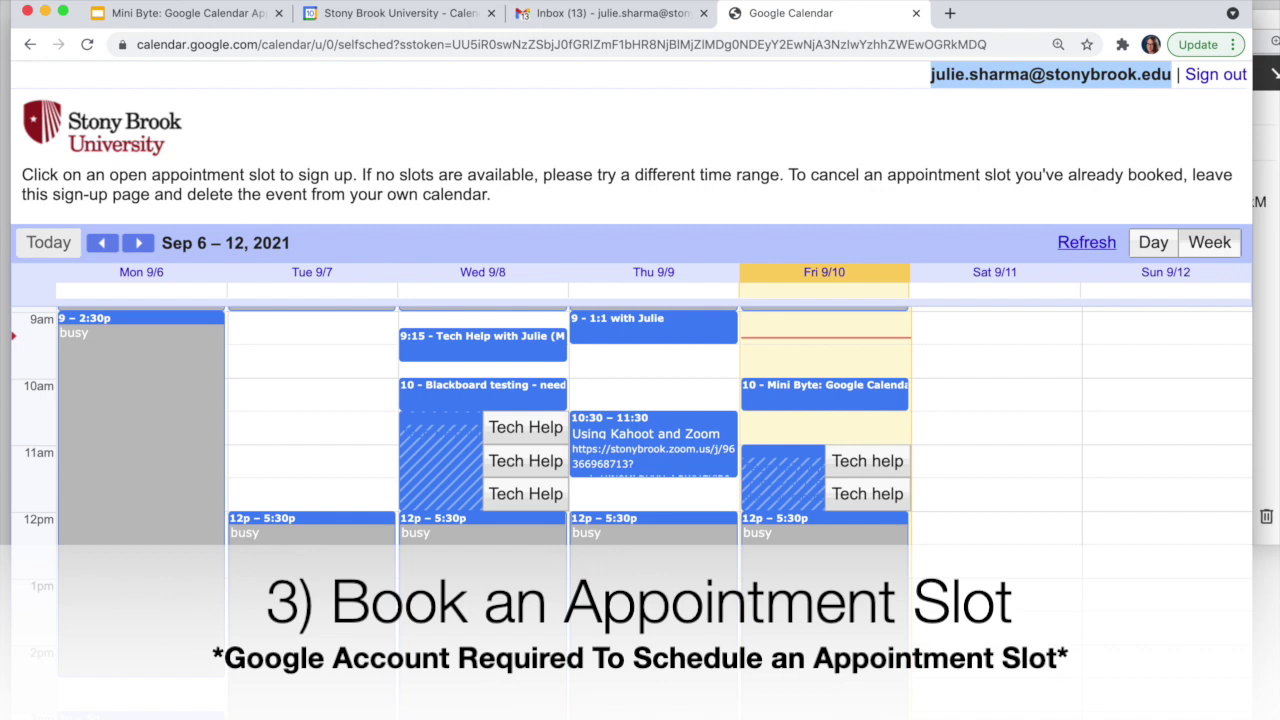
{"action": "left_click", "coordinate": [139, 246]}
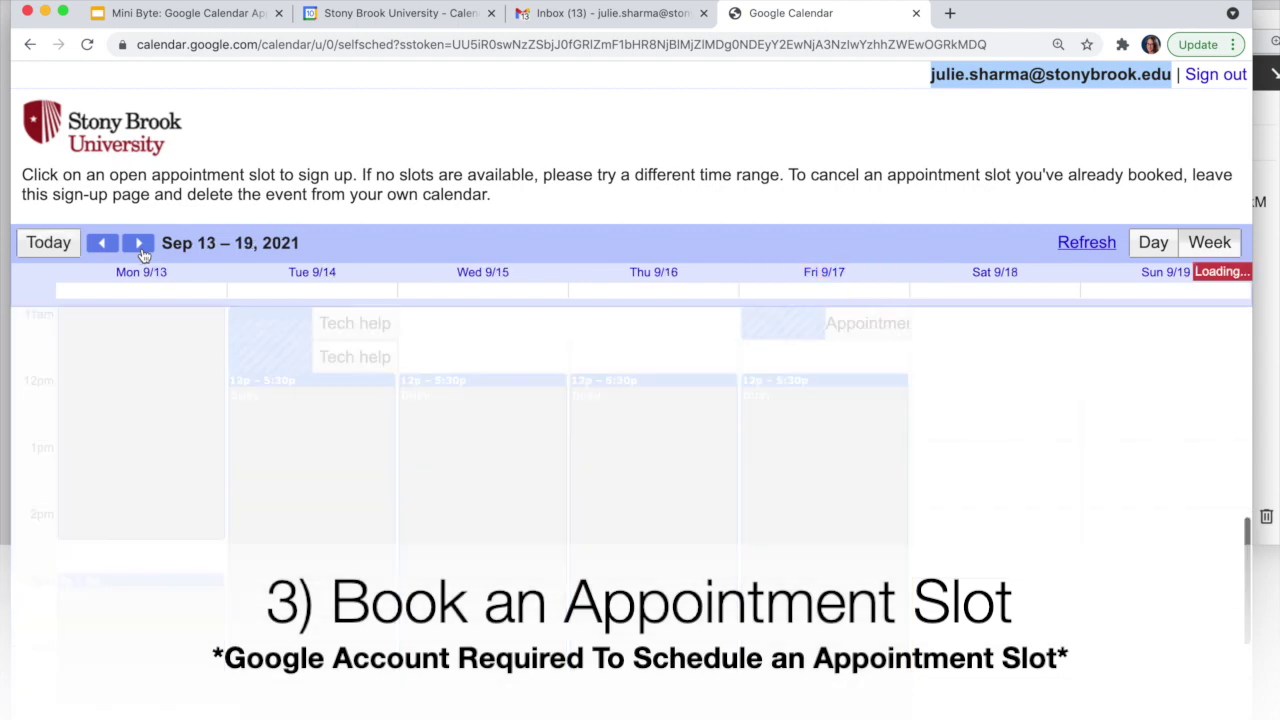
{"action": "scroll", "coordinate": [380, 487], "scroll_direction": "up", "scroll_amount": 1}
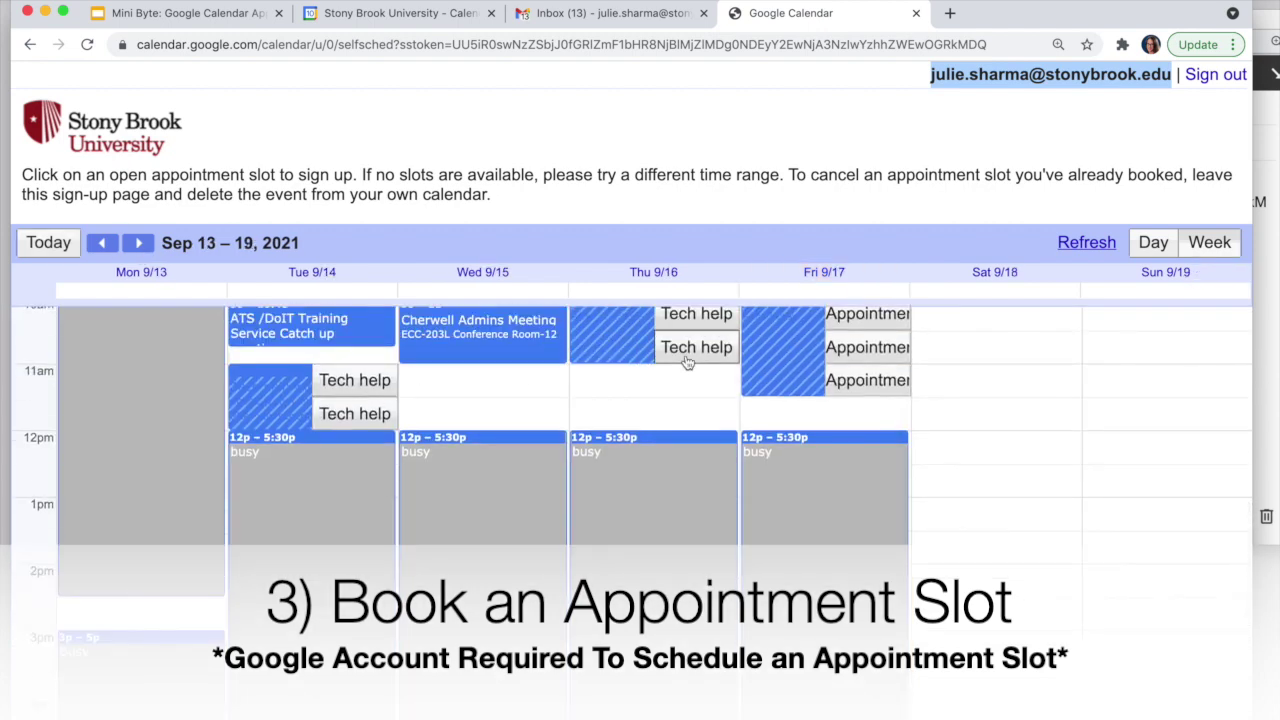
{"action": "left_click", "coordinate": [103, 244]}
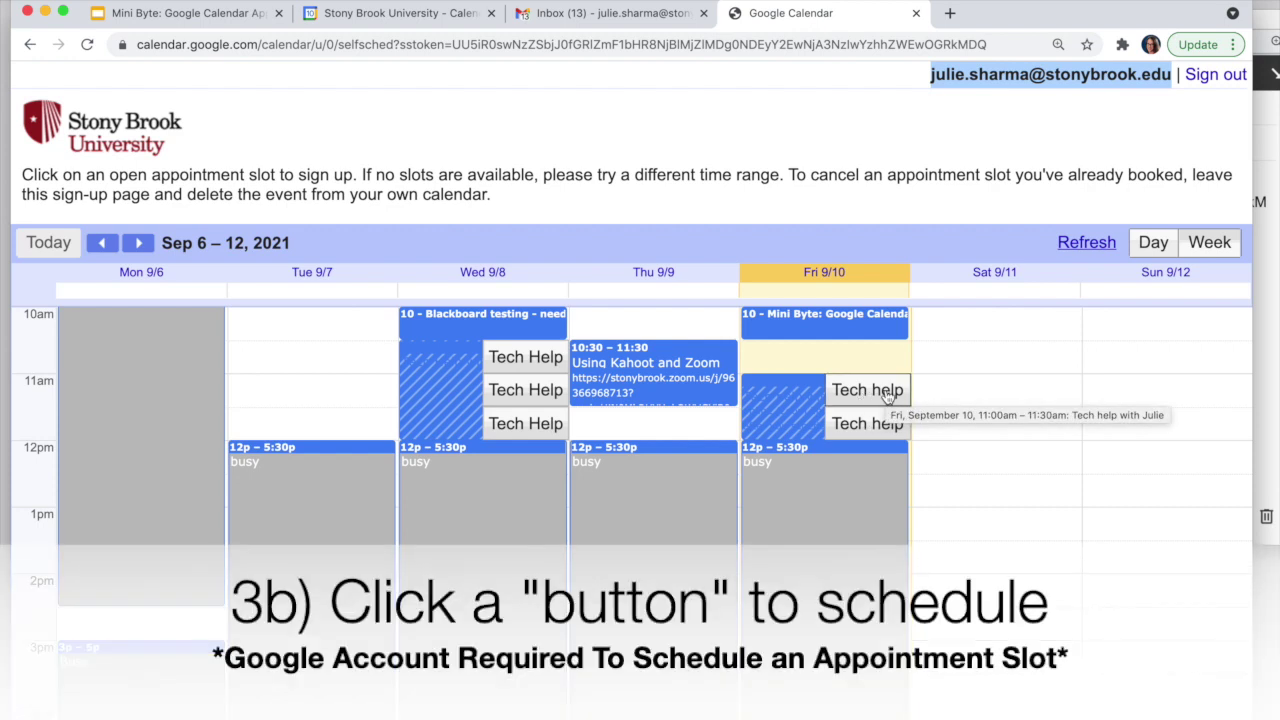
- Open the booking form for the Fri, Sep 10, 11:00–11:30am Tech help slot
{"action": "left_click", "coordinate": [886, 393]}
{"action": "left_click_drag", "start_coordinate": [609, 284], "coordinate": [514, 284]}
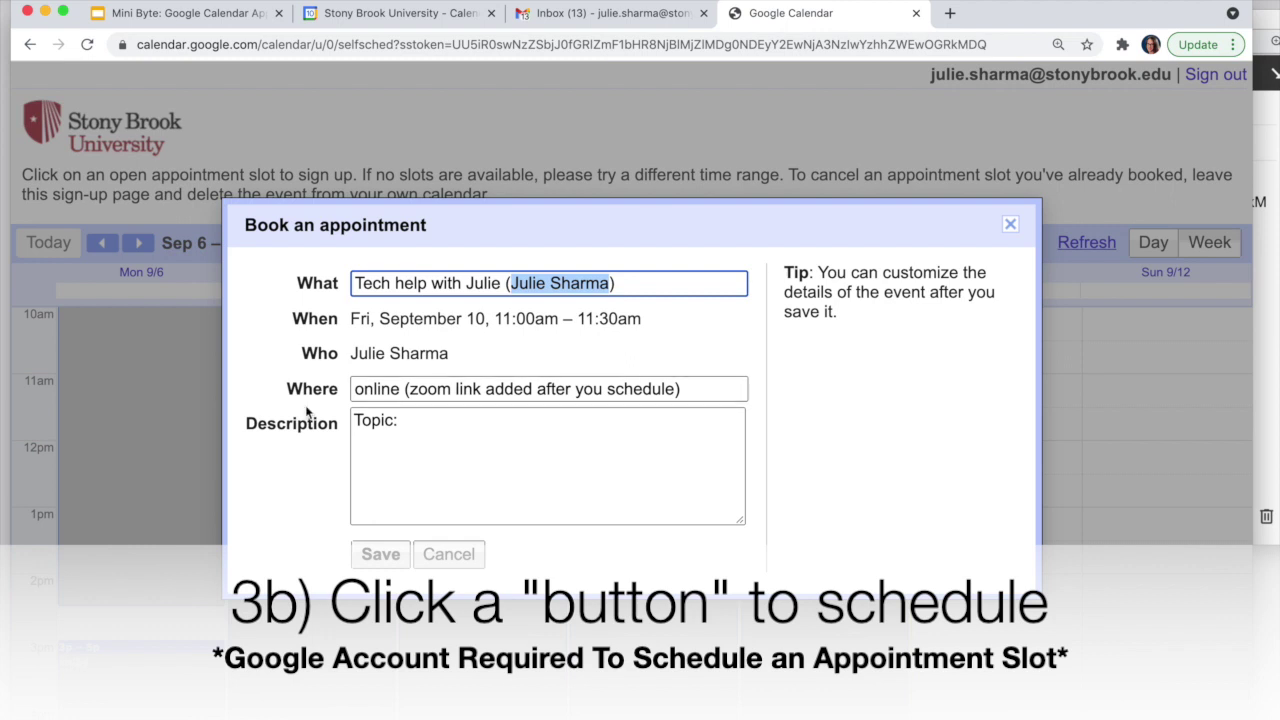
- Add 'Question about Zoom' after 'Topic:' in the description and save the booking
{"action": "left_click", "coordinate": [421, 430]}
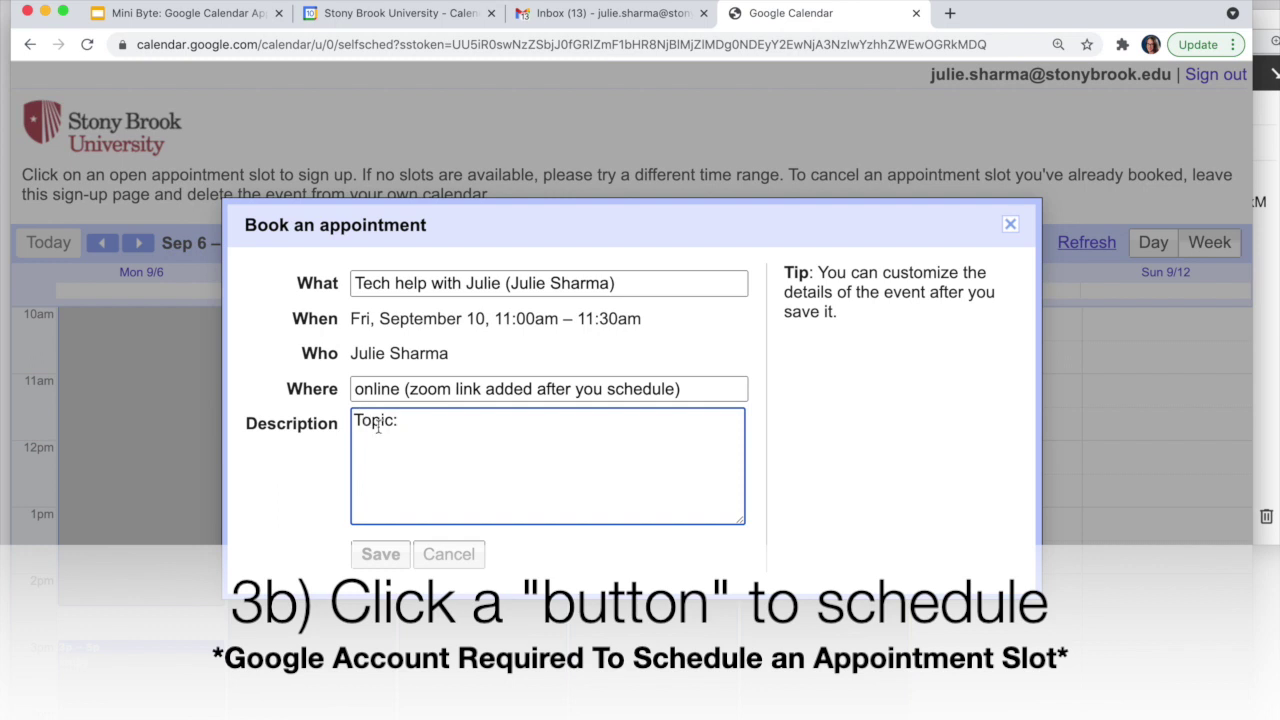
{"action": "type", "text": "Question about Zoom"}
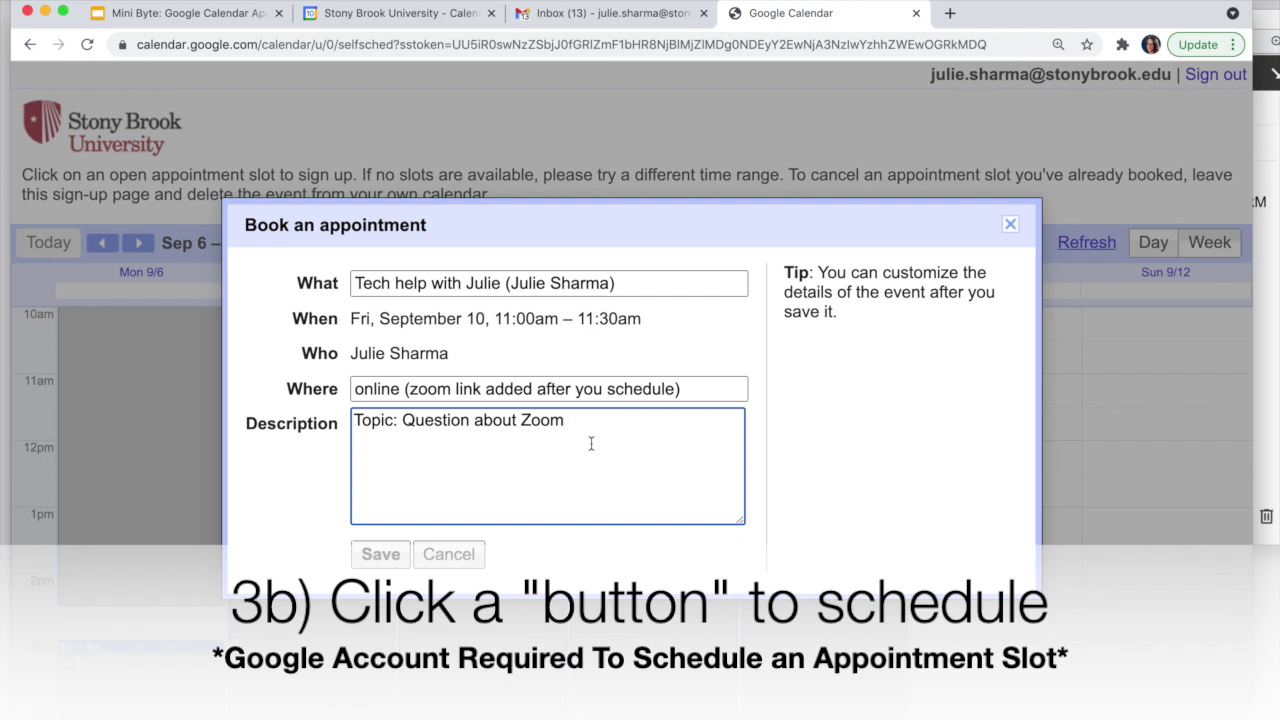
{"action": "left_click_drag", "start_coordinate": [693, 389], "coordinate": [334, 390]}
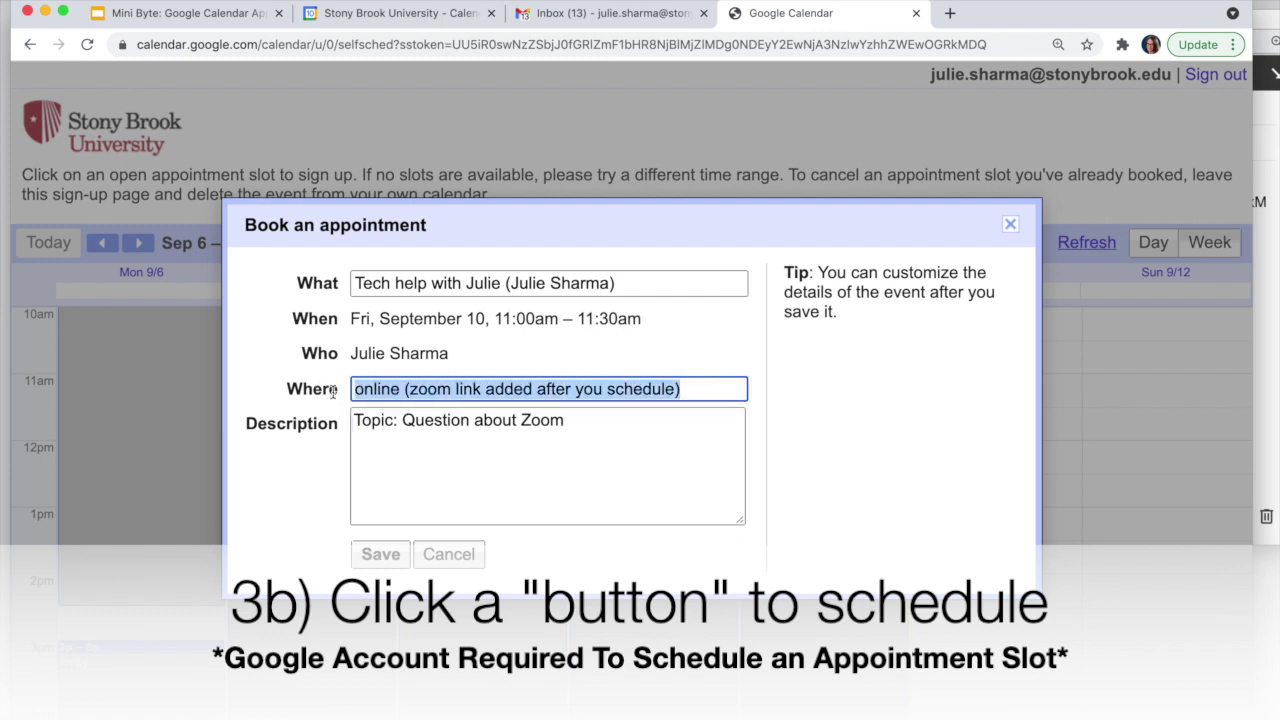
{"action": "left_click", "coordinate": [609, 486]}
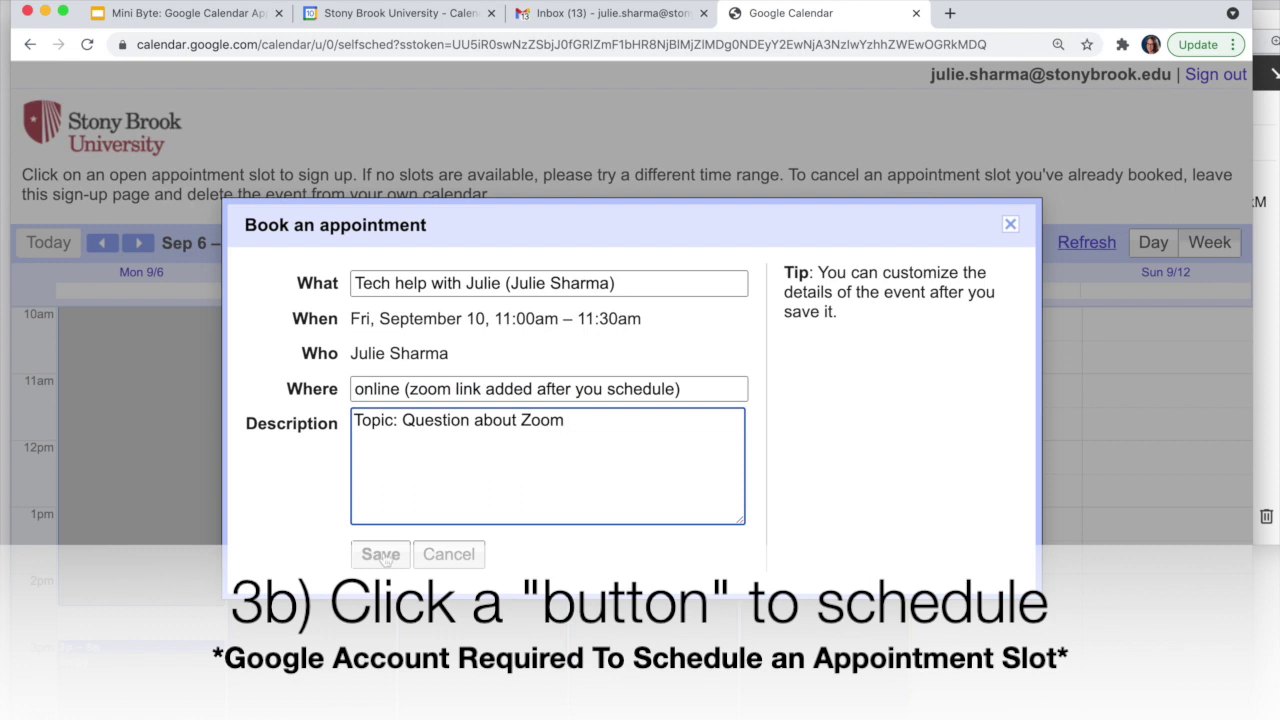
{"action": "left_click_drag", "start_coordinate": [940, 224], "coordinate": [660, 285]}
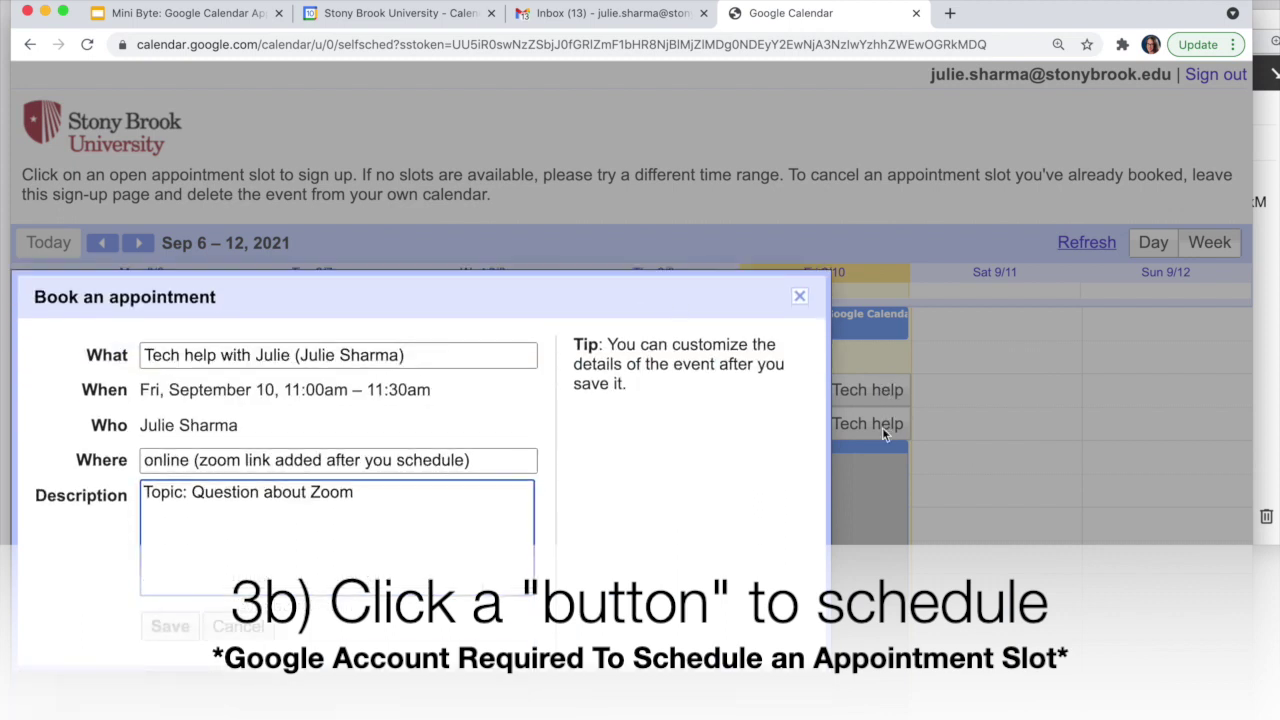
{"action": "left_click", "coordinate": [171, 626]}
{"action": "left_click", "coordinate": [784, 361]}
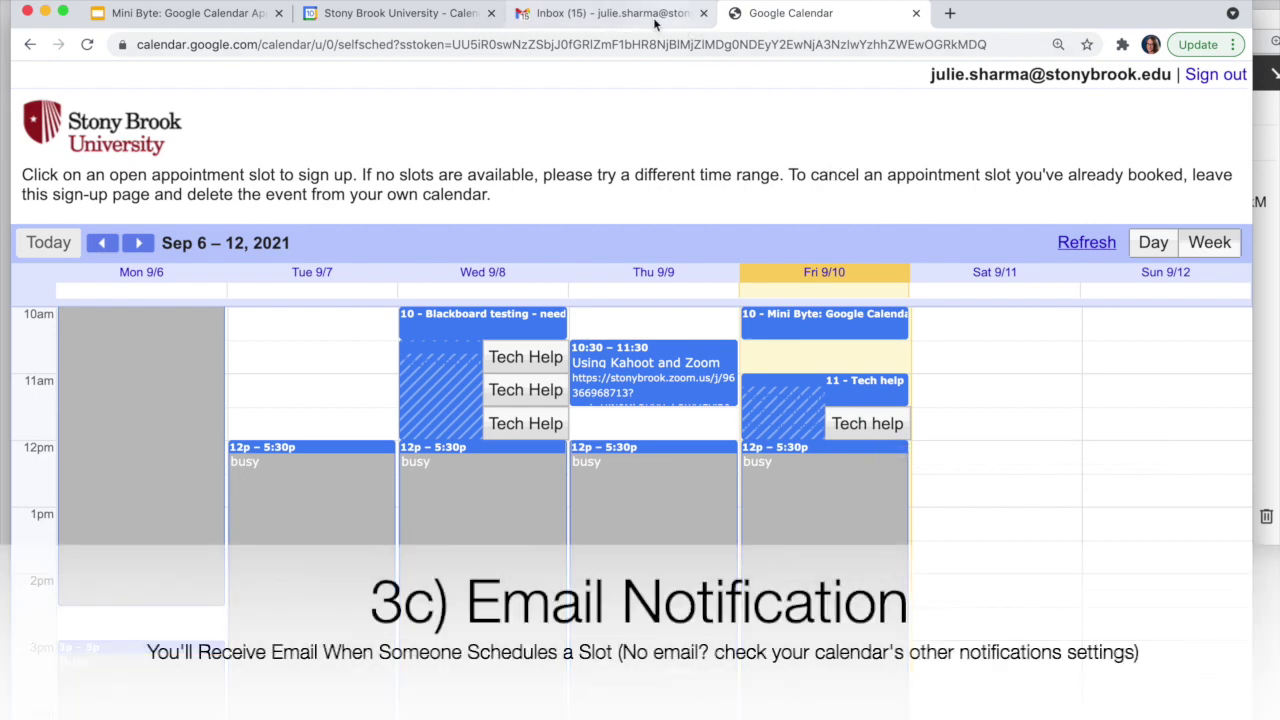
- Open the Tech help invitation in Gmail and view the Sep 10, 11:00am event in Calendar
{"action": "left_click", "coordinate": [610, 14]}
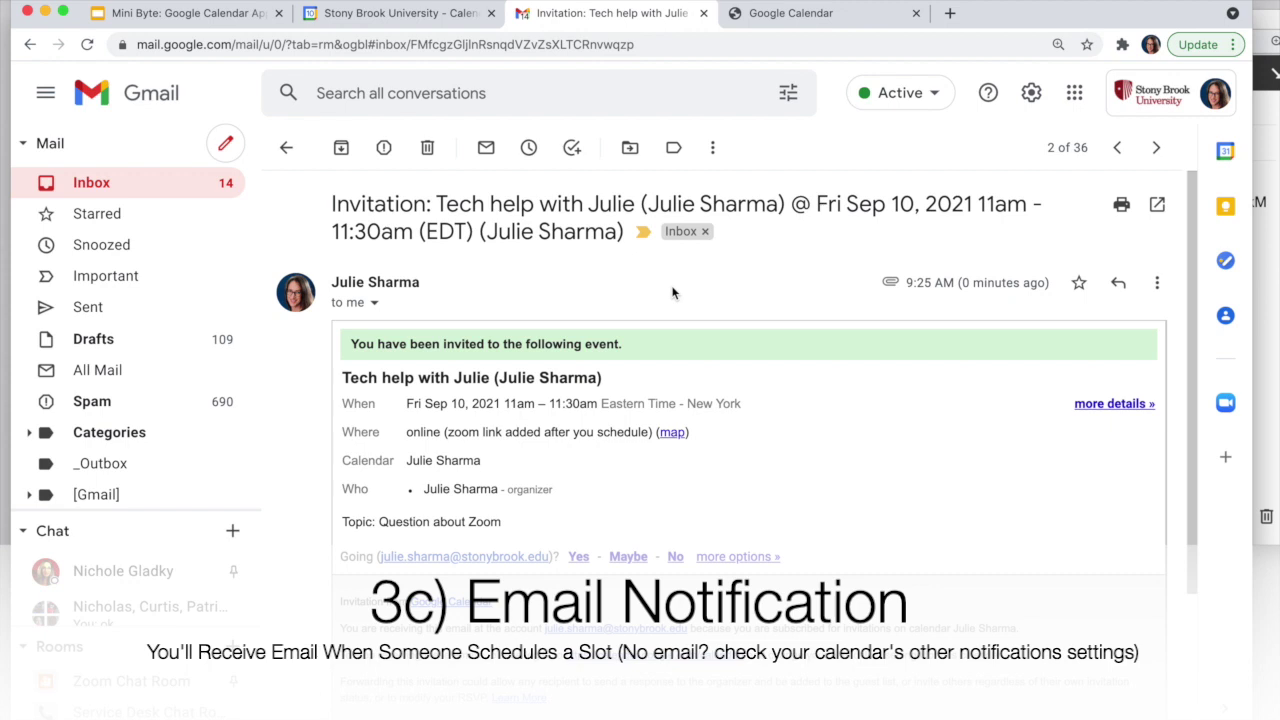
{"action": "scroll", "coordinate": [640, 470], "scroll_direction": "down", "scroll_amount": 3}
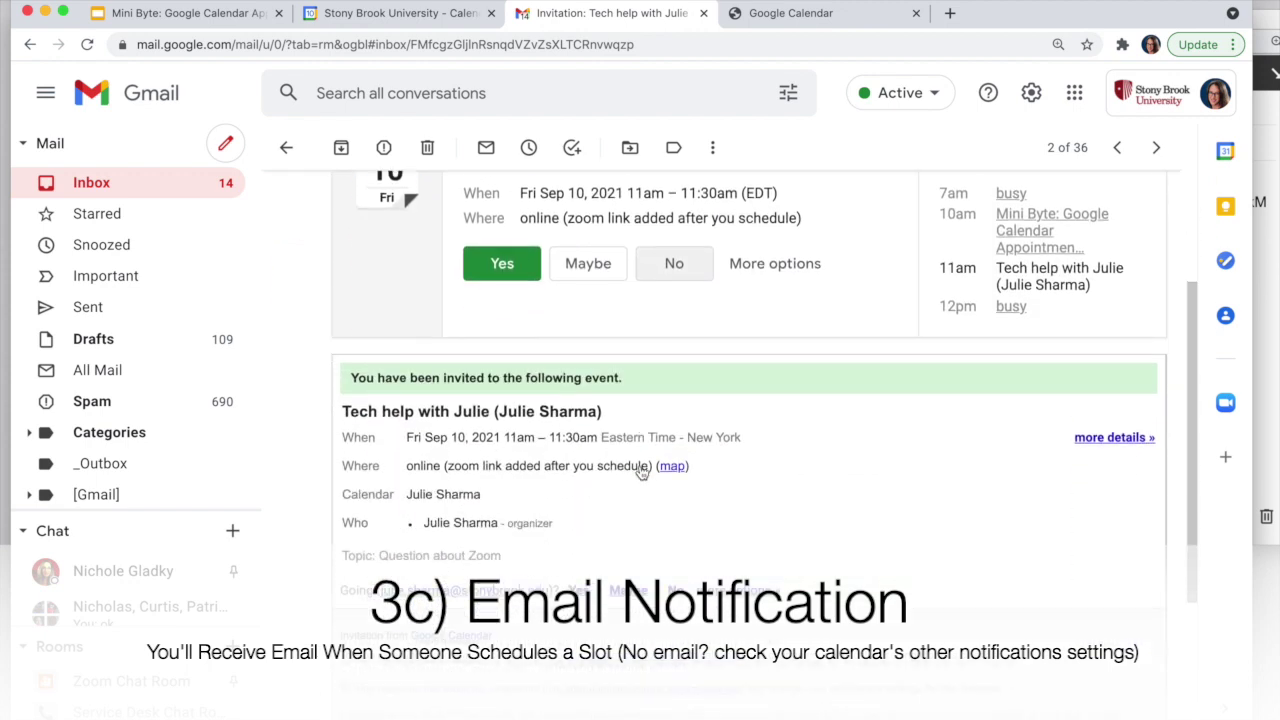
{"action": "scroll", "coordinate": [640, 470], "scroll_direction": "up", "scroll_amount": 2}
{"action": "left_click_drag", "start_coordinate": [776, 238], "coordinate": [657, 236]}
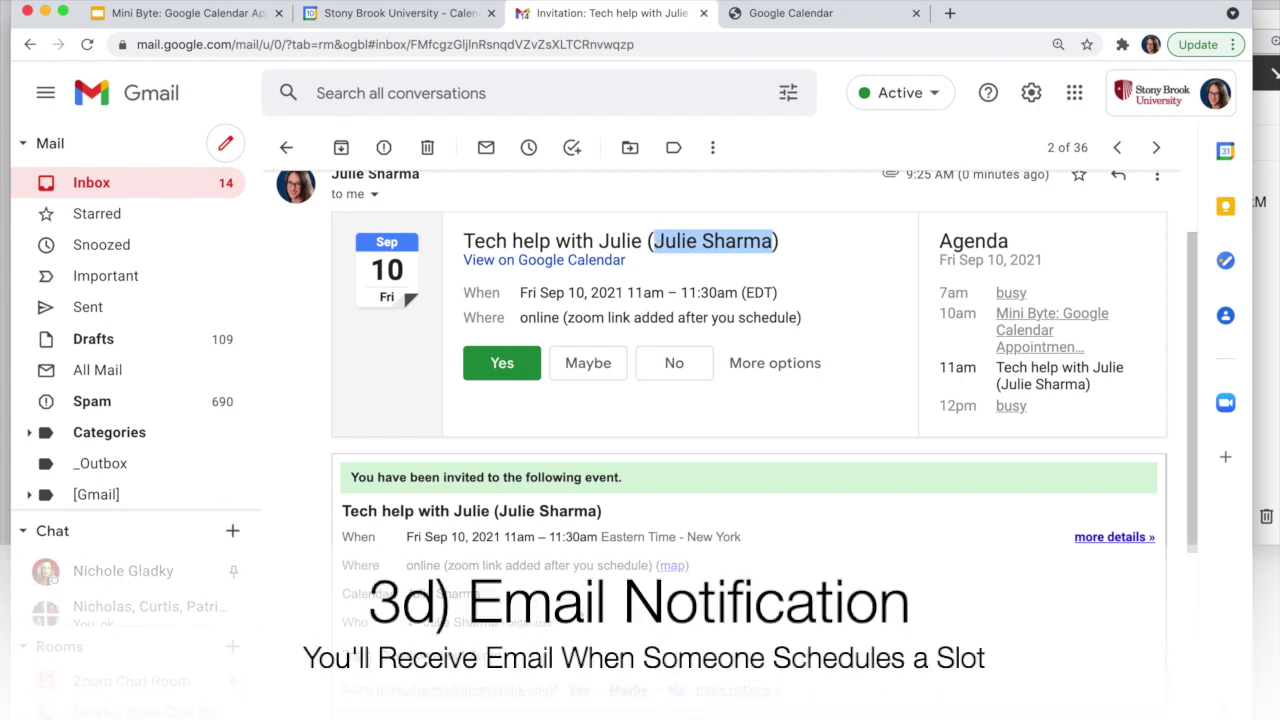
{"action": "scroll", "coordinate": [694, 517], "scroll_direction": "up", "scroll_amount": 1}
{"action": "scroll", "coordinate": [696, 517], "scroll_direction": "up", "scroll_amount": 1}
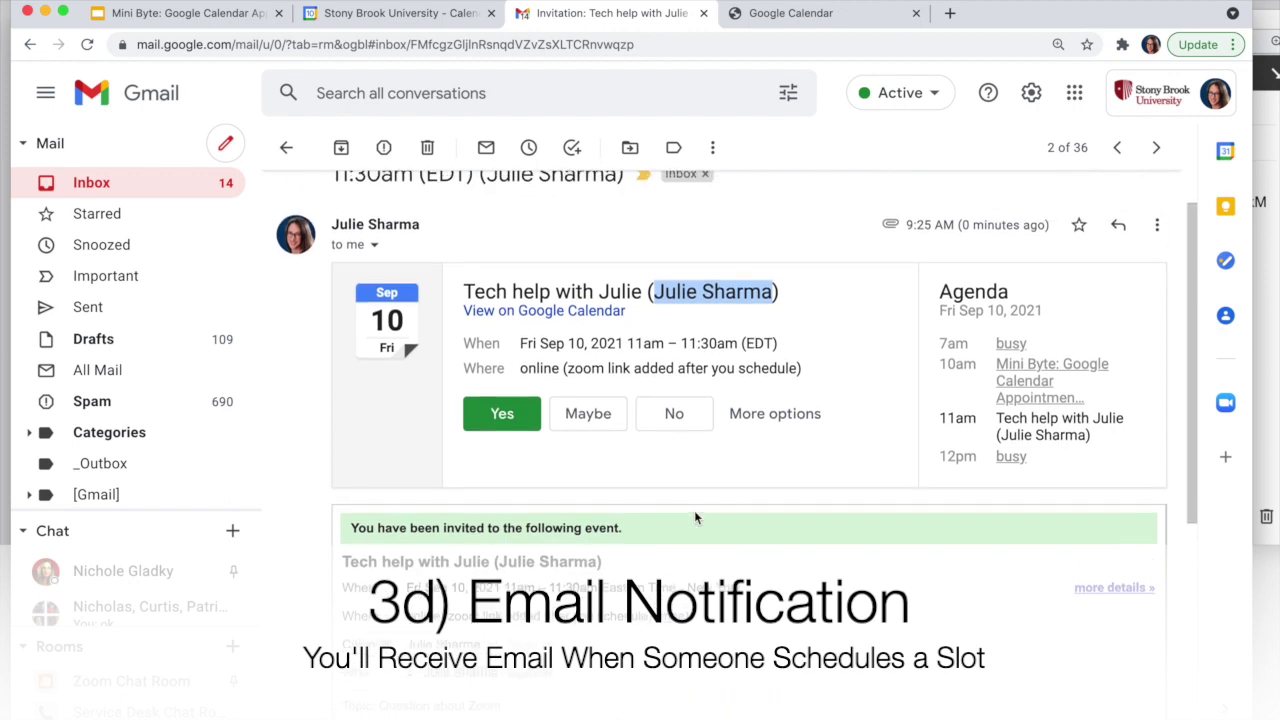
{"action": "left_click", "coordinate": [573, 311]}
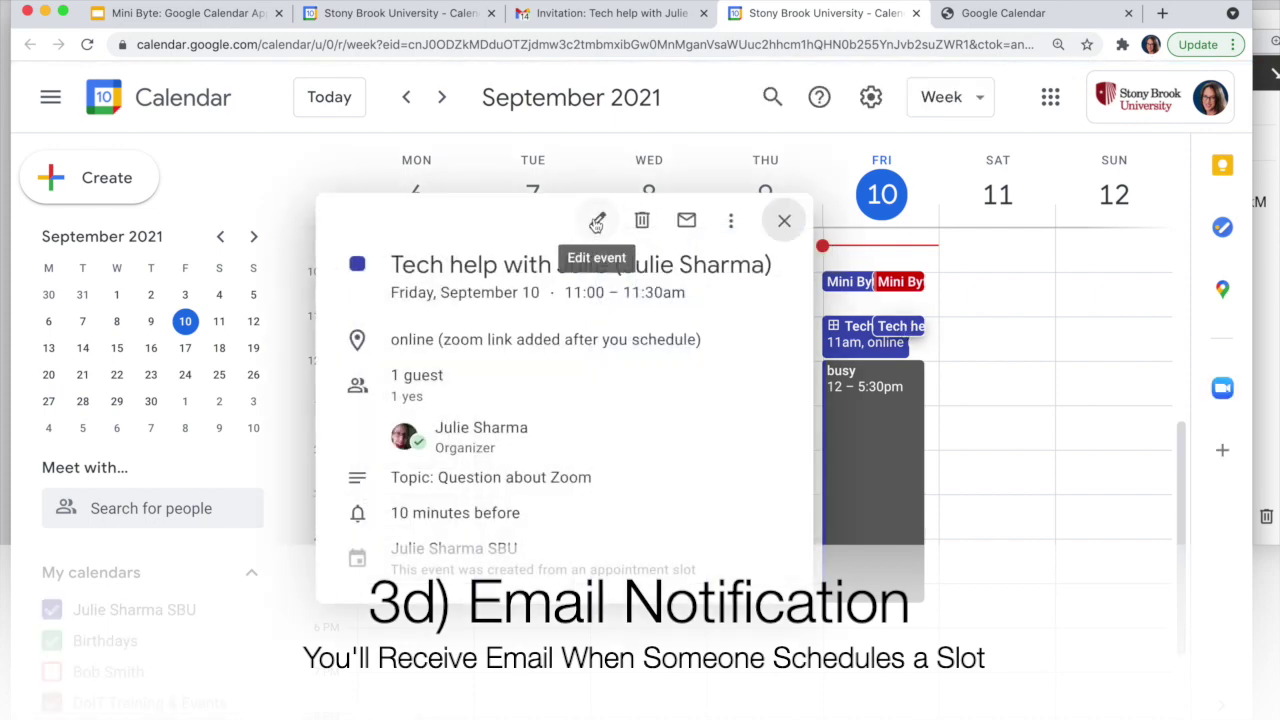
- Edit the Sep 10 Tech help event and switch its conferencing from Google Meet to Zoom Meeting
{"action": "left_click", "coordinate": [596, 220]}
{"action": "left_click", "coordinate": [436, 347]}
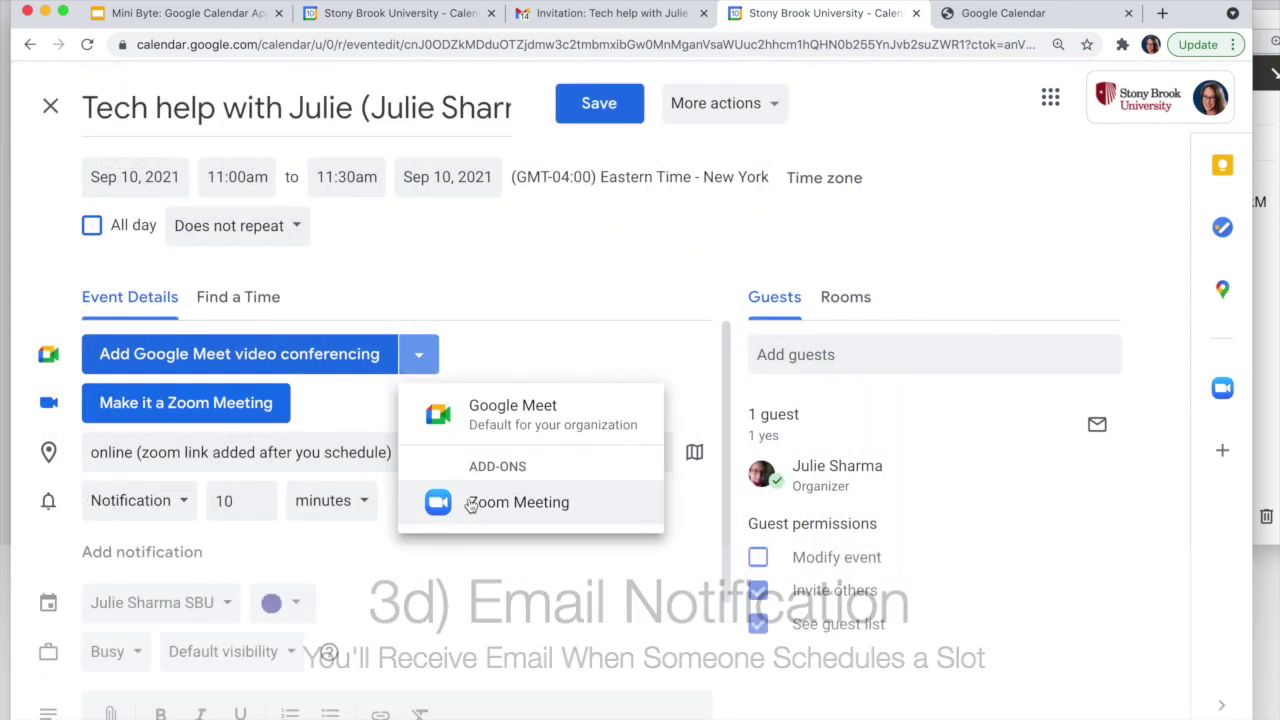
{"action": "left_click", "coordinate": [469, 502]}
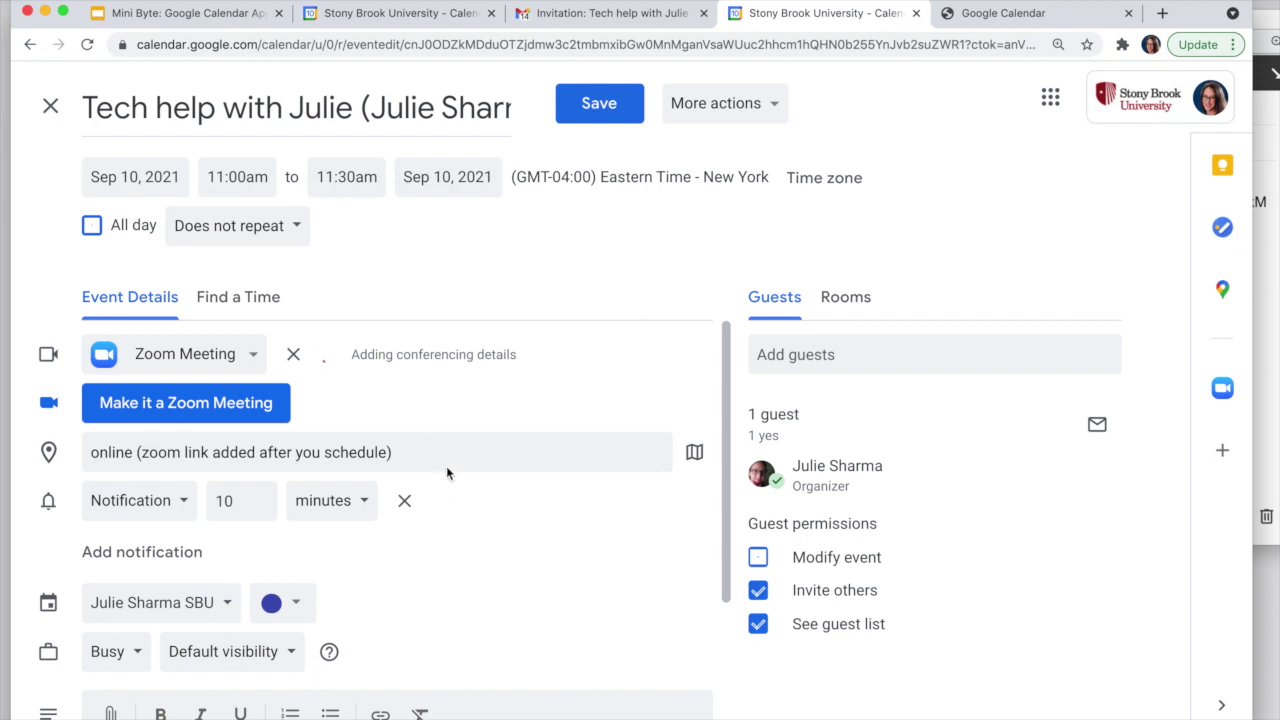